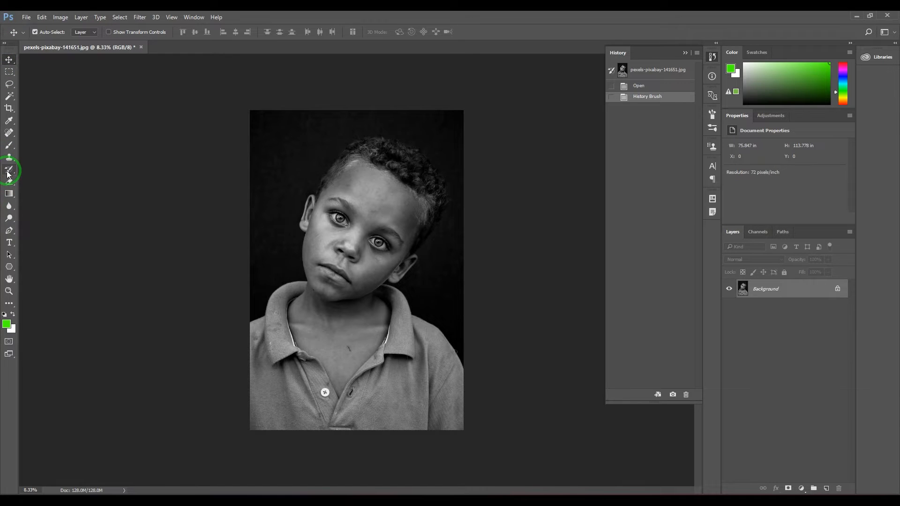
Step: With the History Brush active, show the History panel and revert the portrait to its opening snapshot
left_click(9, 171)
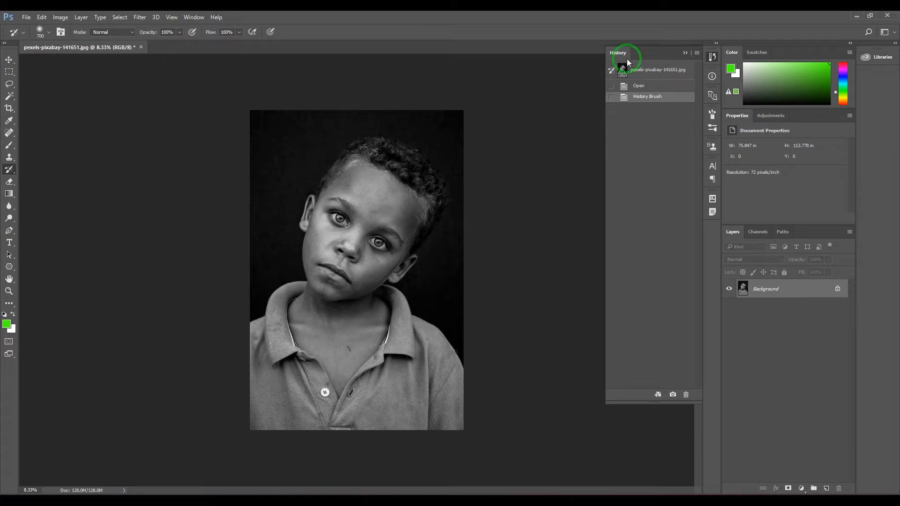
left_click(714, 55)
left_click(714, 56)
left_click(714, 56)
left_click(194, 16)
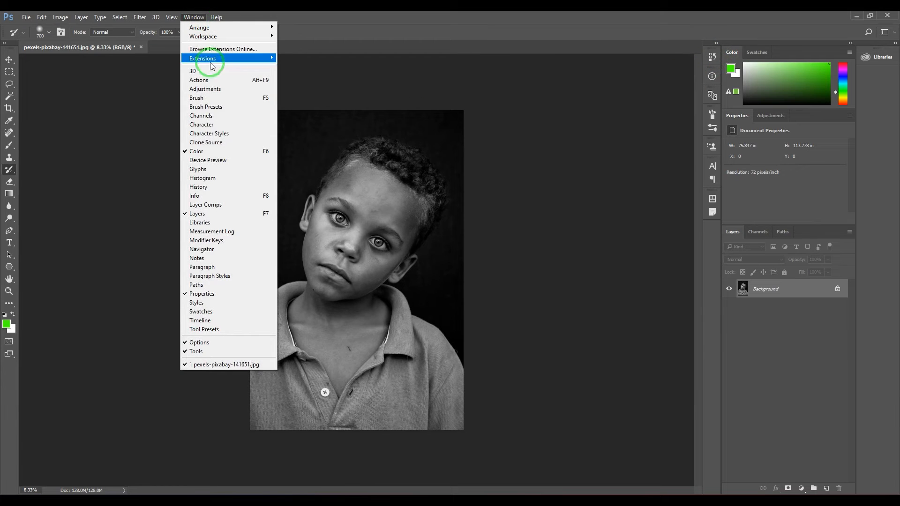
left_click(199, 186)
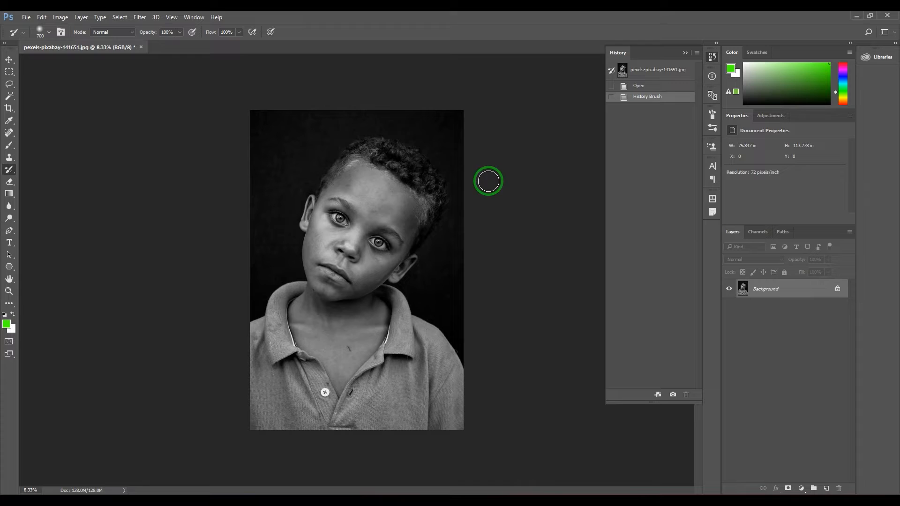
left_click(641, 70)
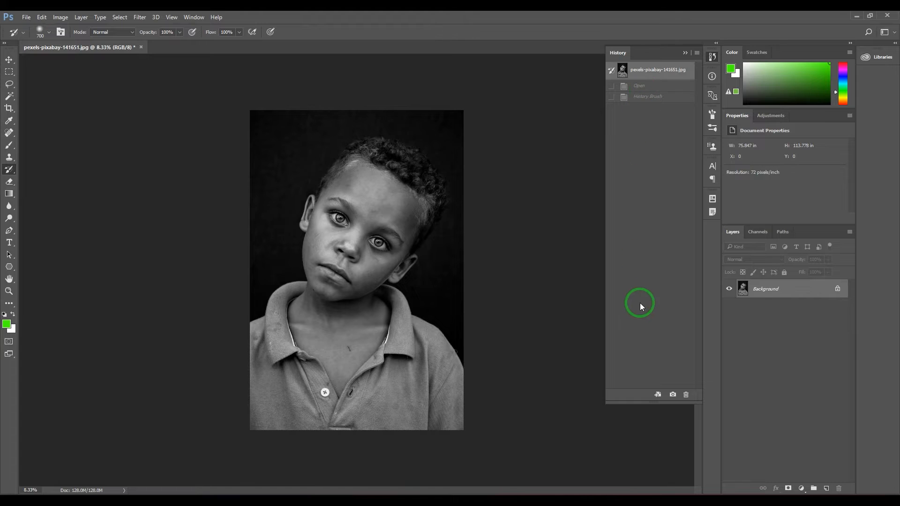
Step: Colorize the whole portrait with a saturated magenta Hue/Saturation tint
left_click(60, 17)
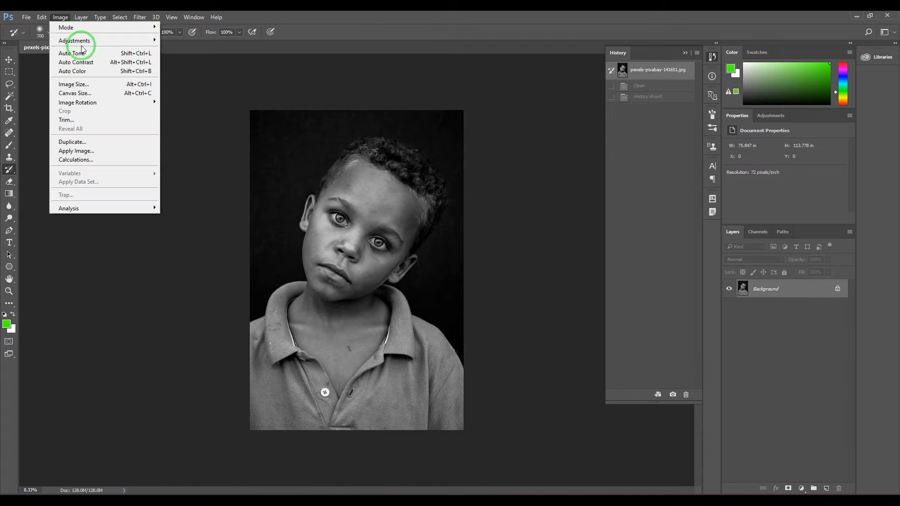
mouse_move(75, 39)
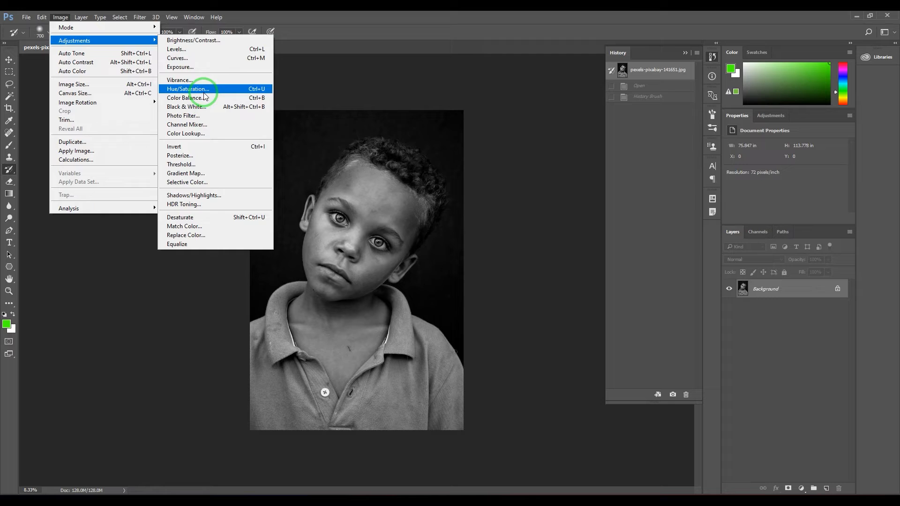
left_click(205, 92)
left_click(745, 191)
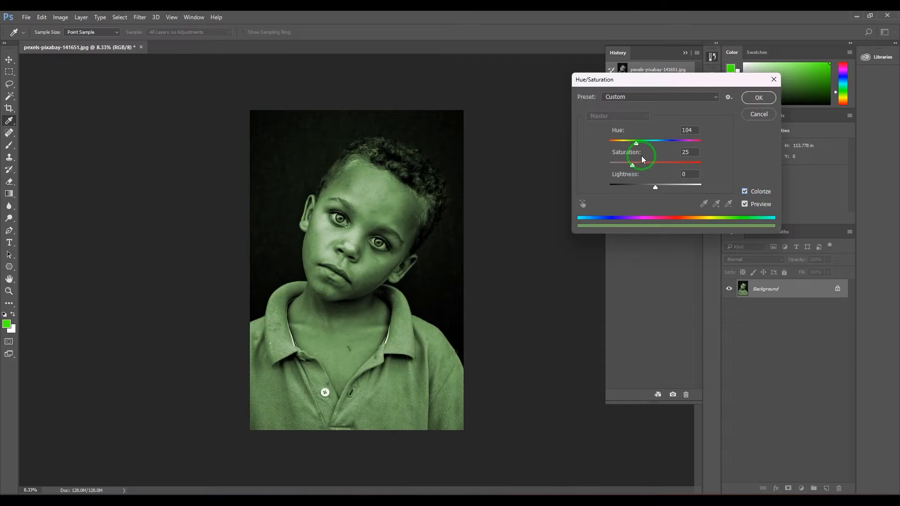
mouse_move(633, 164)
left_mouse_down()
mouse_move(668, 163)
mouse_move(679, 143)
mouse_move(692, 145)
left_mouse_up()
left_click(759, 97)
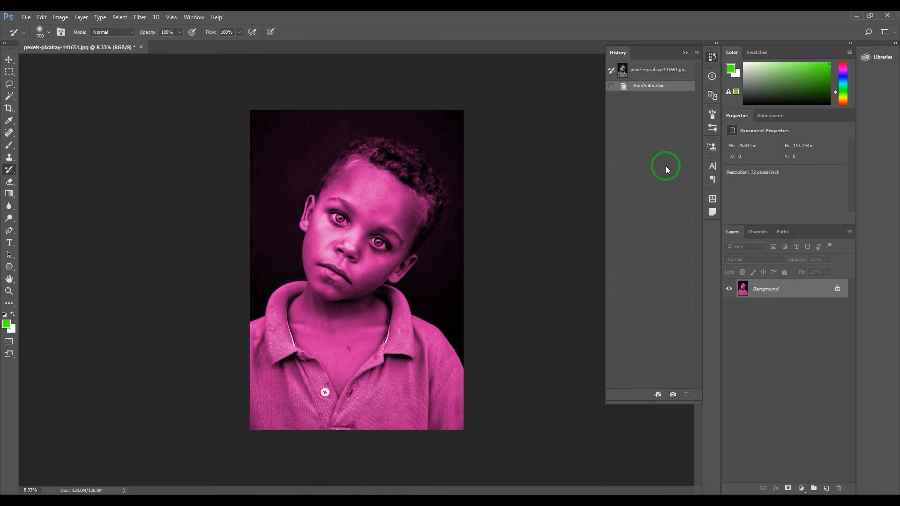
Step: Boost contrast with an S-shaped Curves adjustment plus Auto Contrast and Auto Tone
left_click(60, 18)
mouse_move(74, 40)
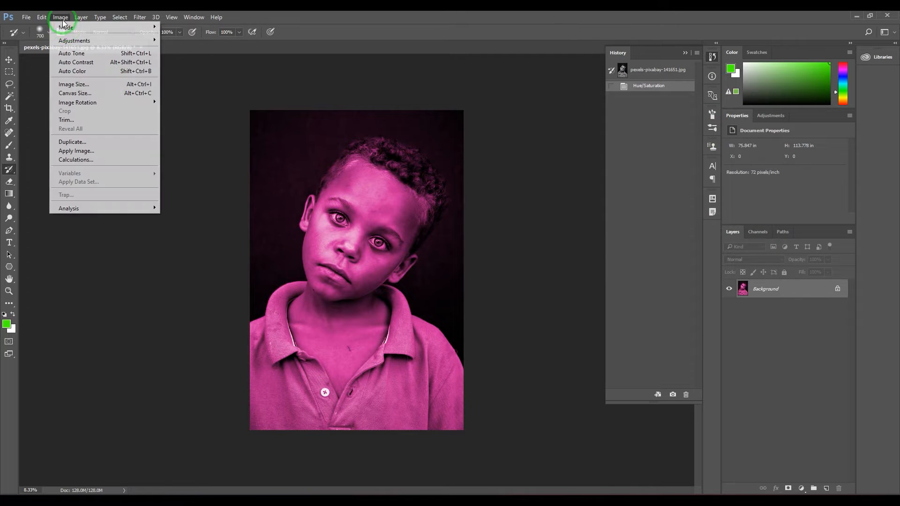
left_click(177, 58)
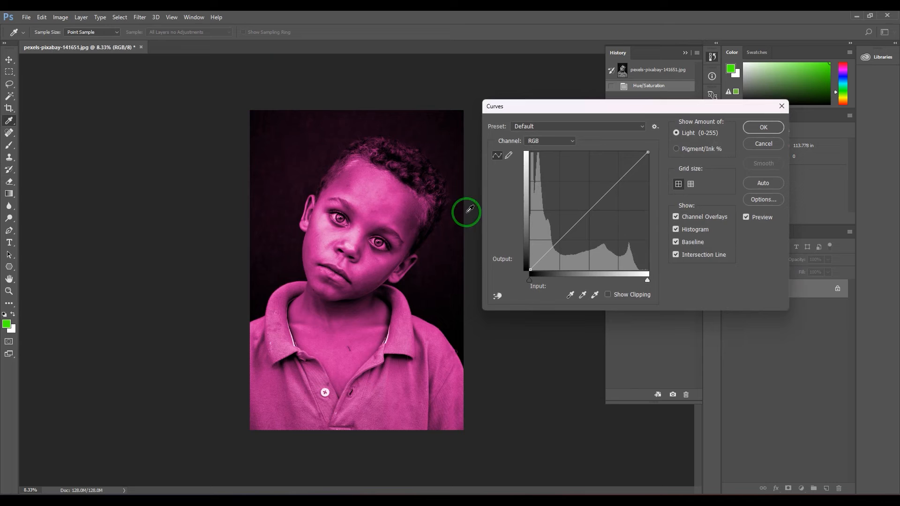
left_click_drag(579, 211, 595, 185)
left_click_drag(555, 225, 565, 240)
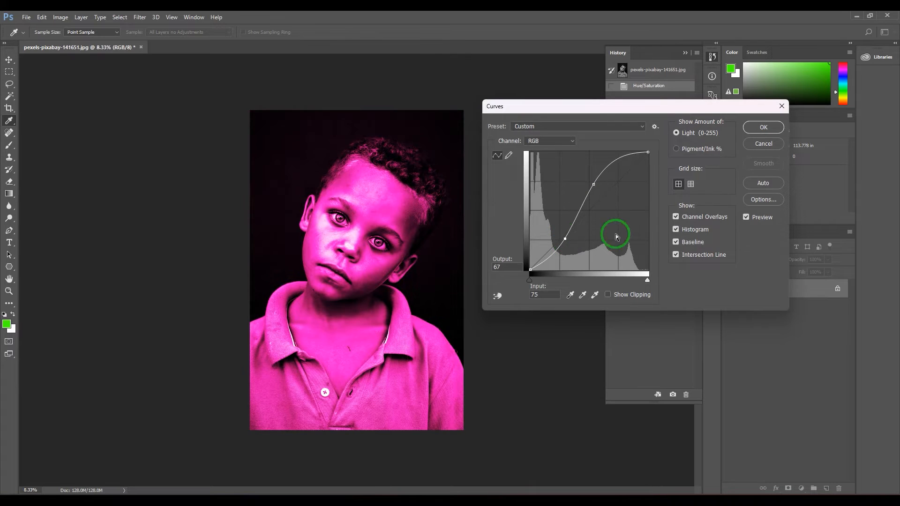
left_click(763, 128)
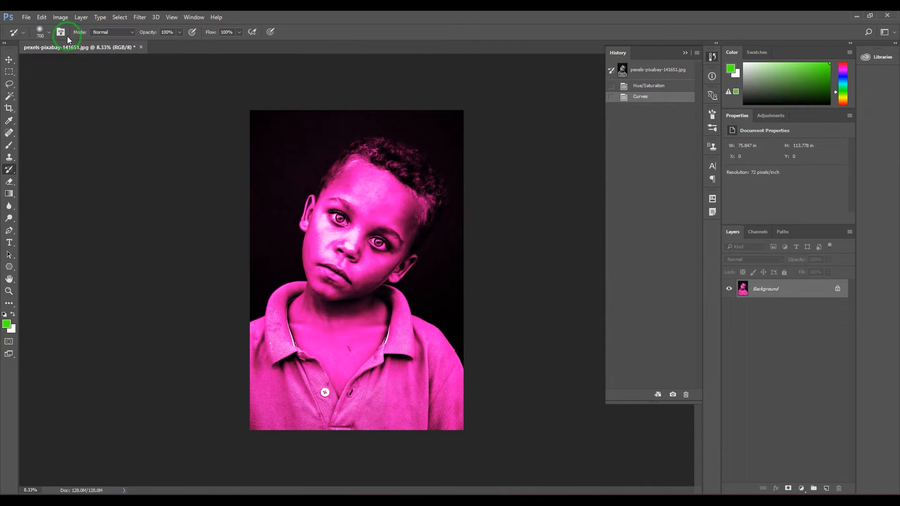
key("alt+shift+ctrl+l")
key("shift+ctrl+l")
Step: Paint a green stroke down the face, then restore the original over it with a larger History Brush
left_click(9, 145)
mouse_move(385, 149)
left_mouse_down()
mouse_move(342, 340)
mouse_move(344, 403)
left_mouse_up()
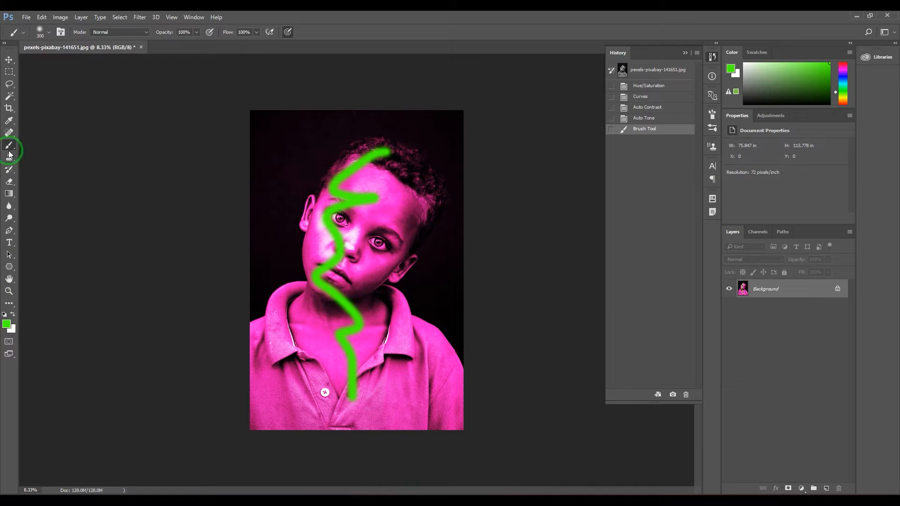
left_click(9, 168)
left_click(42, 171)
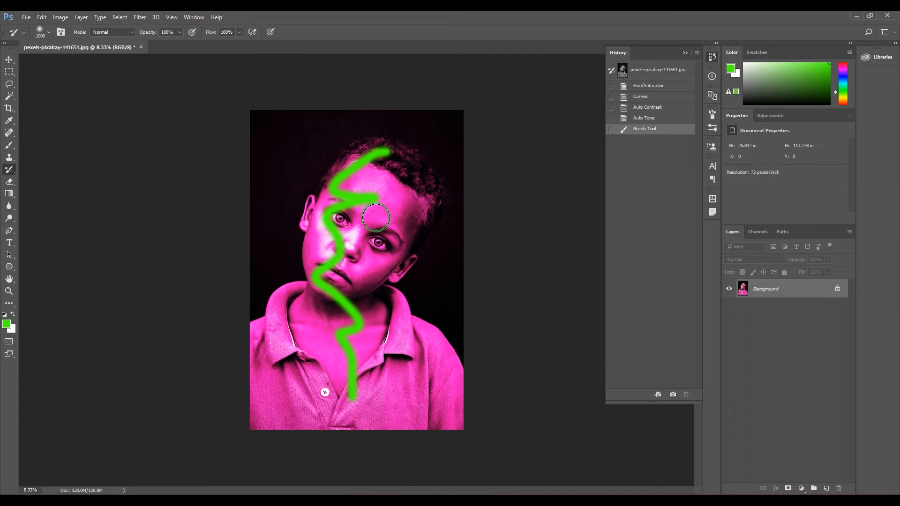
key("bracketright")
key("bracketright")
key("bracketright")
mouse_move(378, 211)
left_mouse_down()
mouse_move(377, 199)
mouse_move(329, 259)
mouse_move(367, 189)
mouse_move(337, 235)
mouse_move(345, 281)
mouse_move(315, 323)
mouse_move(337, 380)
mouse_move(352, 320)
left_mouse_up()
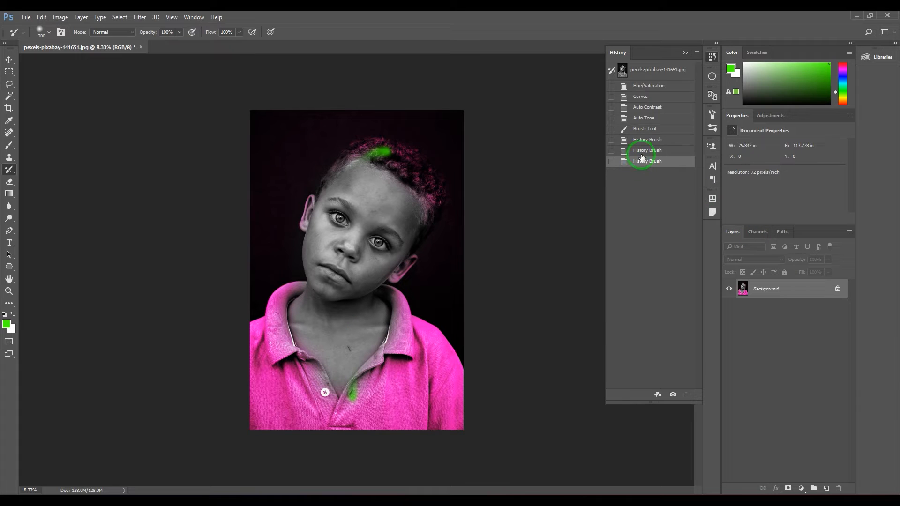
left_click(646, 129)
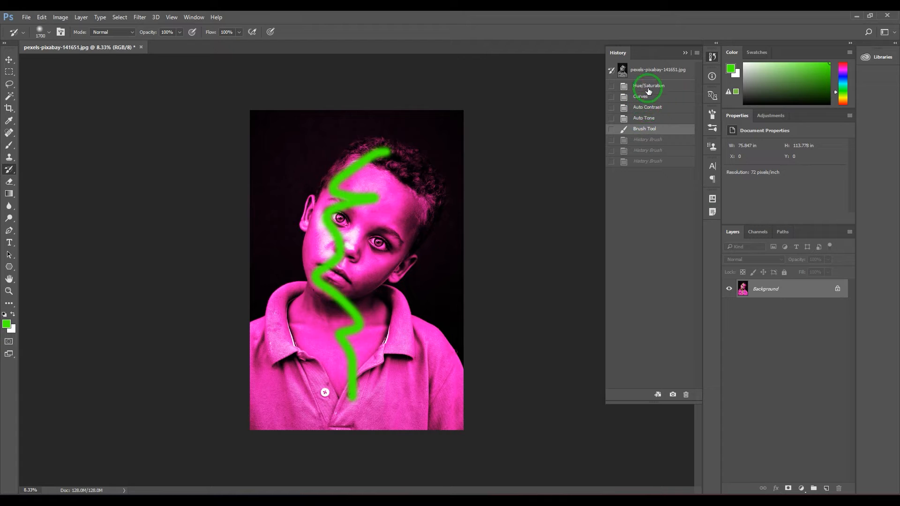
Step: Step through the Hue/Saturation, Curves, Auto Contrast and Brush Tool history states
left_click(648, 85)
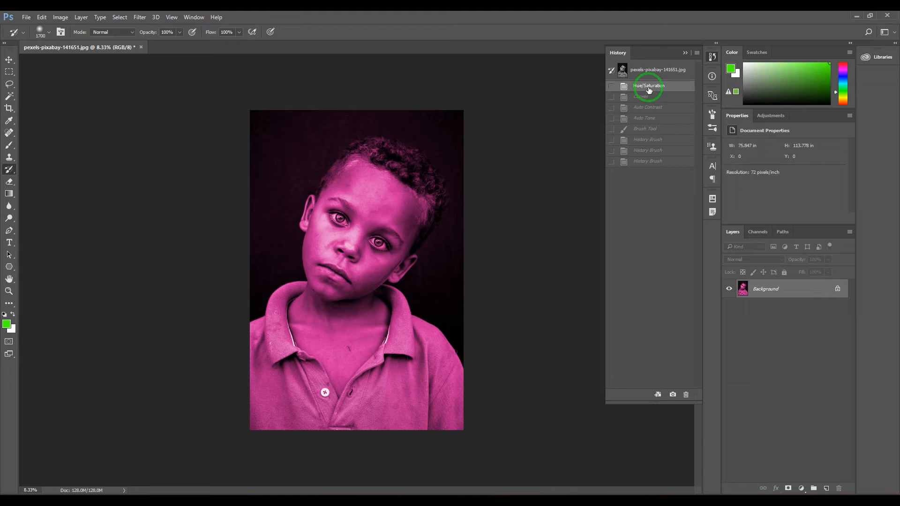
left_click(650, 97)
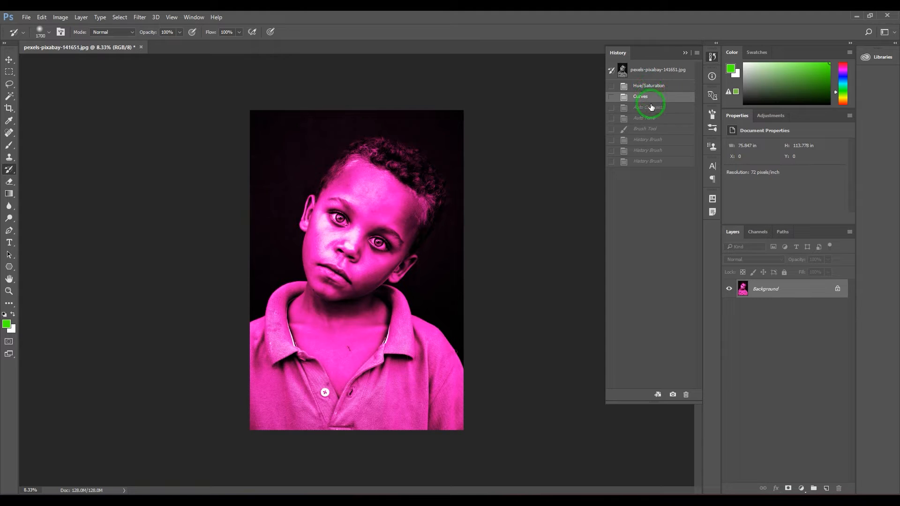
left_click(648, 107)
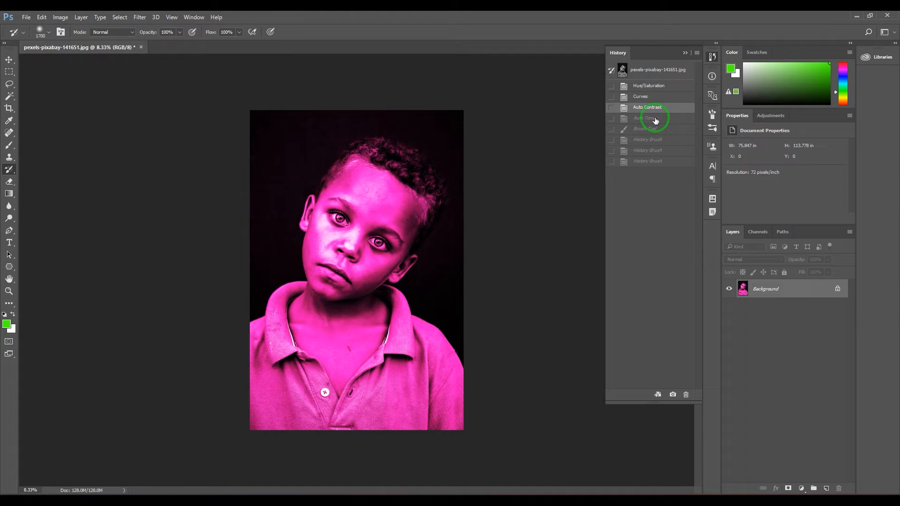
left_click(656, 118)
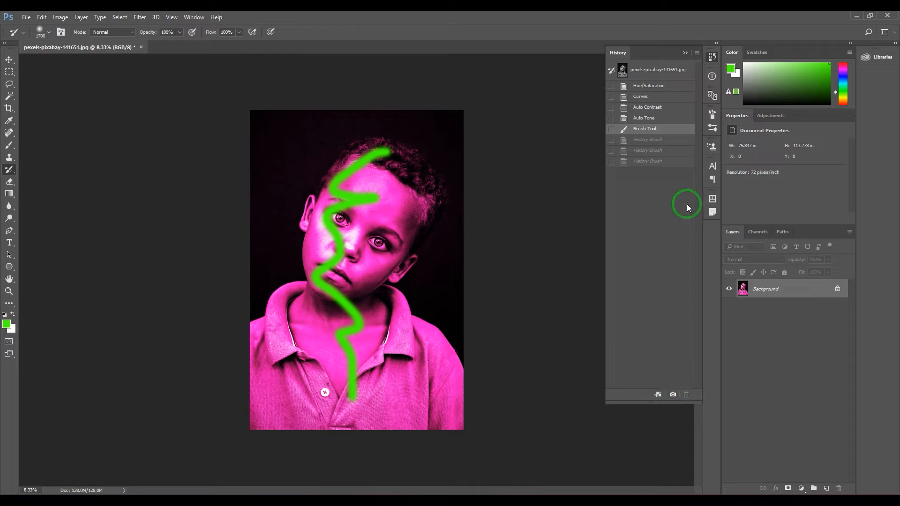
Step: Return to the plain magenta-tint state and save it as a snapshot
left_click(641, 96)
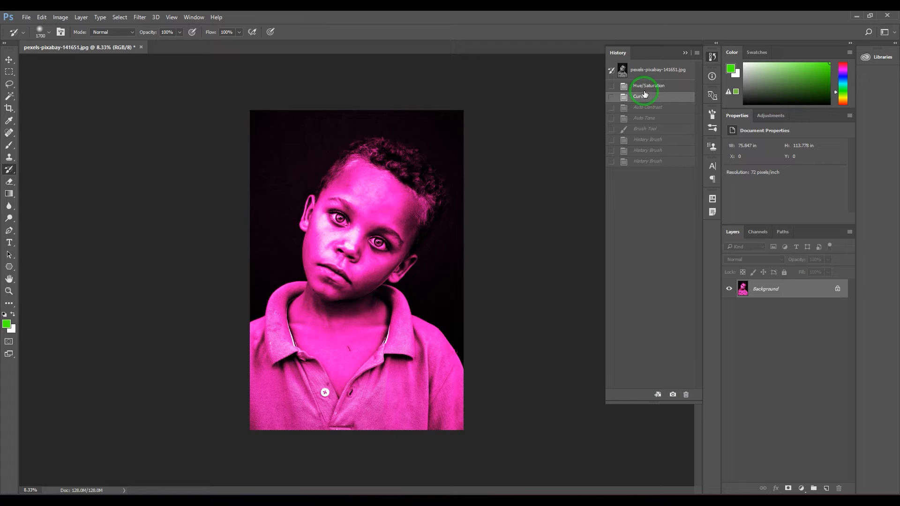
left_click(645, 86)
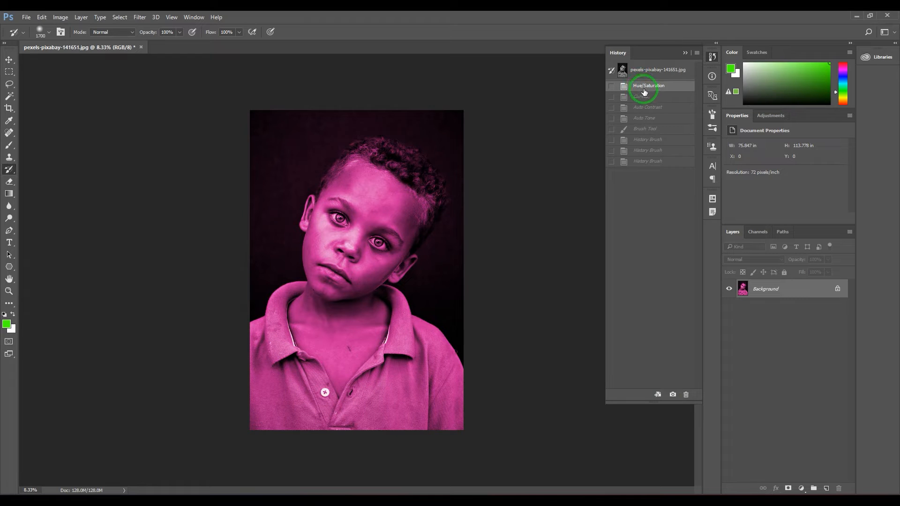
left_click(673, 395)
Step: Save the green-stroke state as Snapshot 2 and the post-Curves pink state as Snapshot 3
left_click(673, 394)
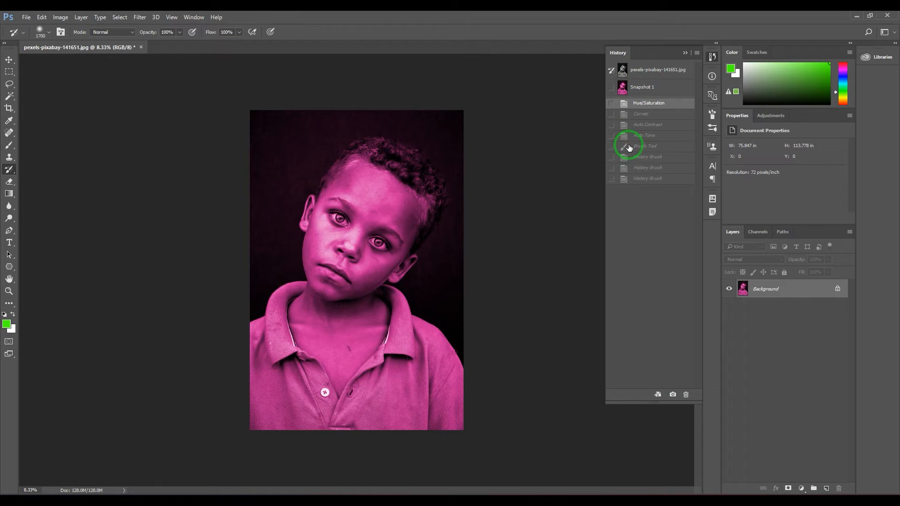
left_click(637, 146)
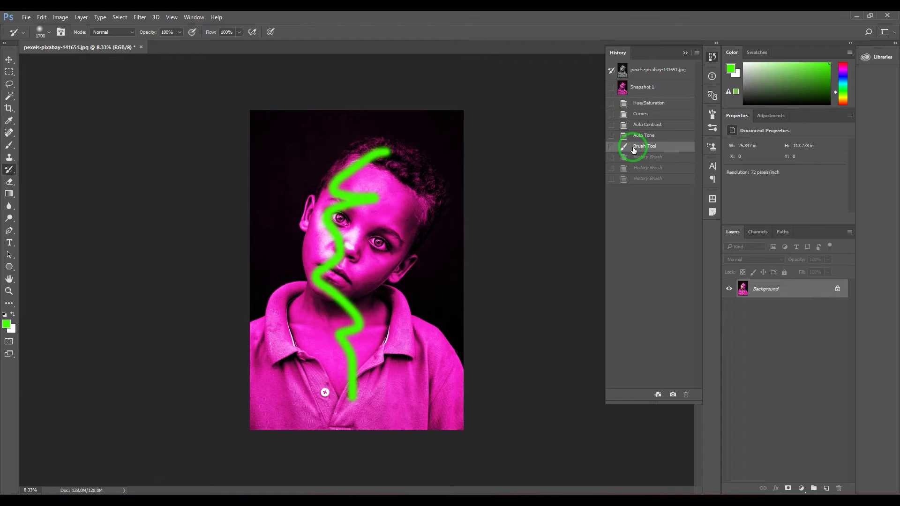
left_click(673, 395)
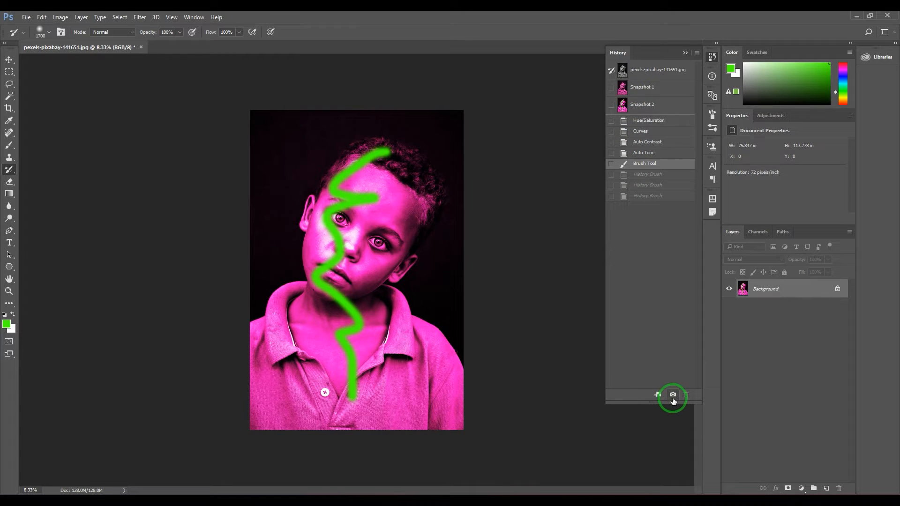
left_click(640, 131)
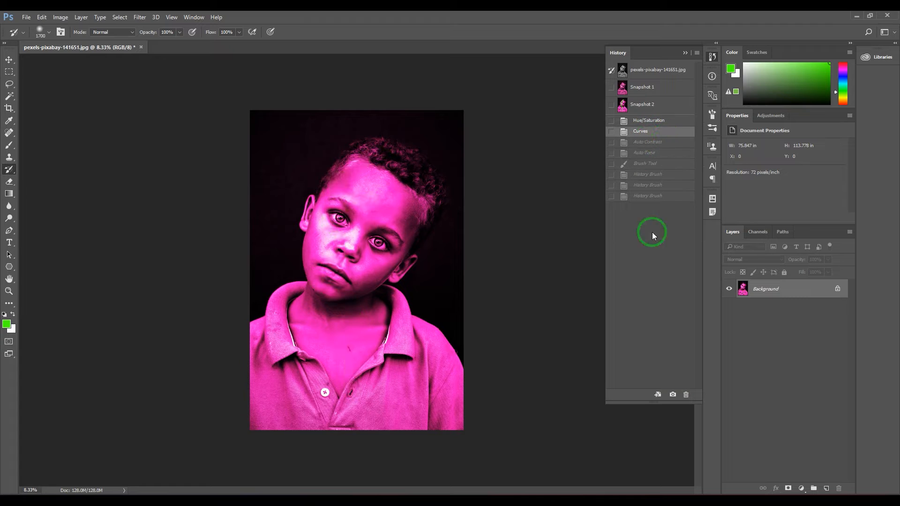
left_click(674, 396)
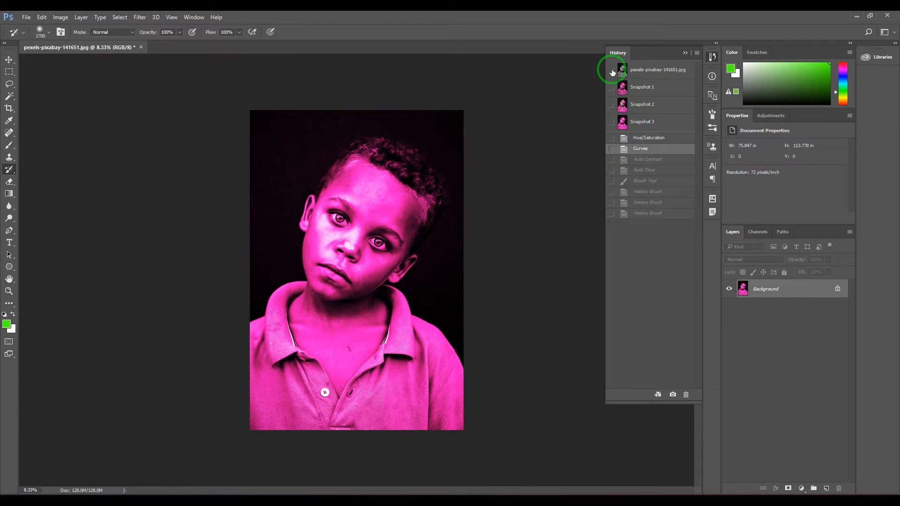
Step: Paint the forehead, cheek and ear back to grayscale from the original history source
left_click(612, 71)
left_click(10, 171)
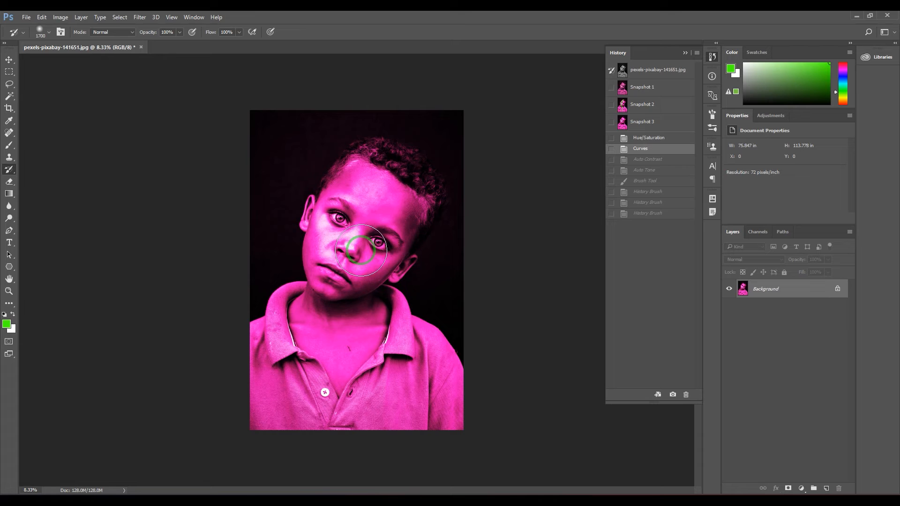
mouse_move(355, 240)
left_mouse_down()
mouse_move(345, 215)
mouse_move(372, 183)
left_mouse_up()
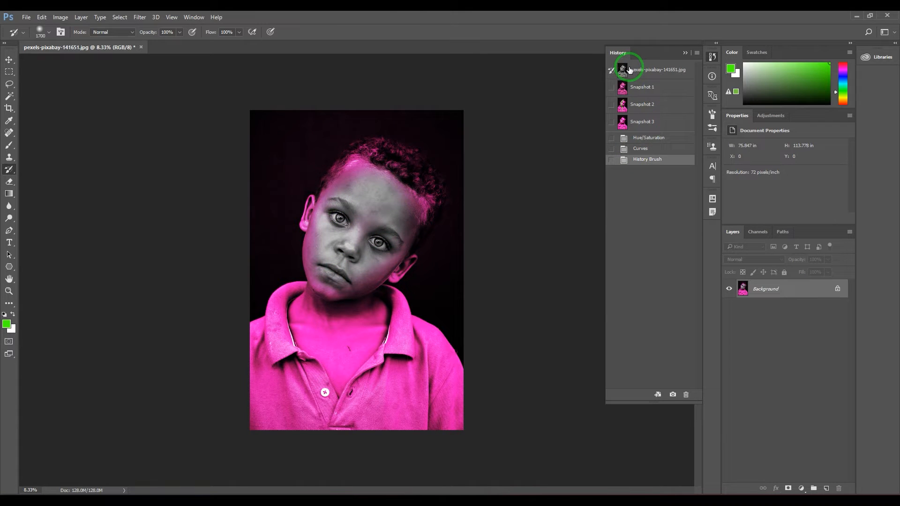
left_click_drag(359, 162, 323, 278)
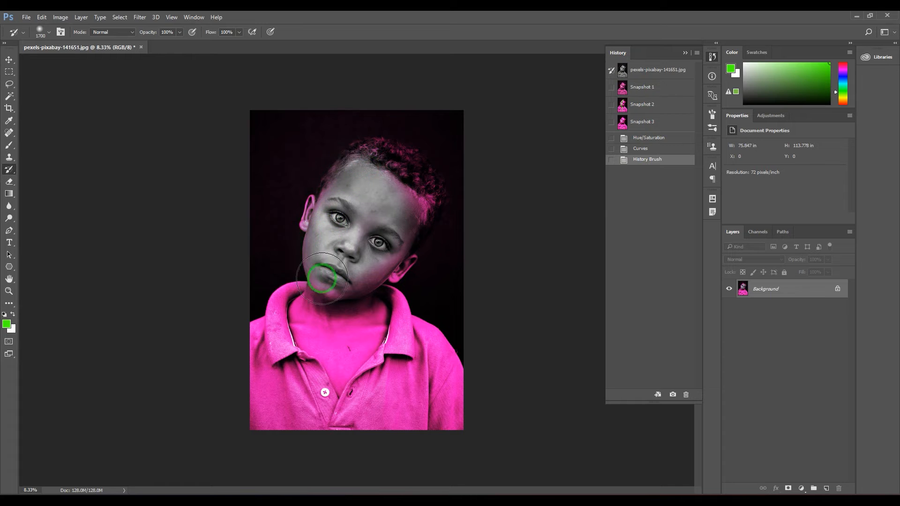
left_click_drag(405, 233, 408, 193)
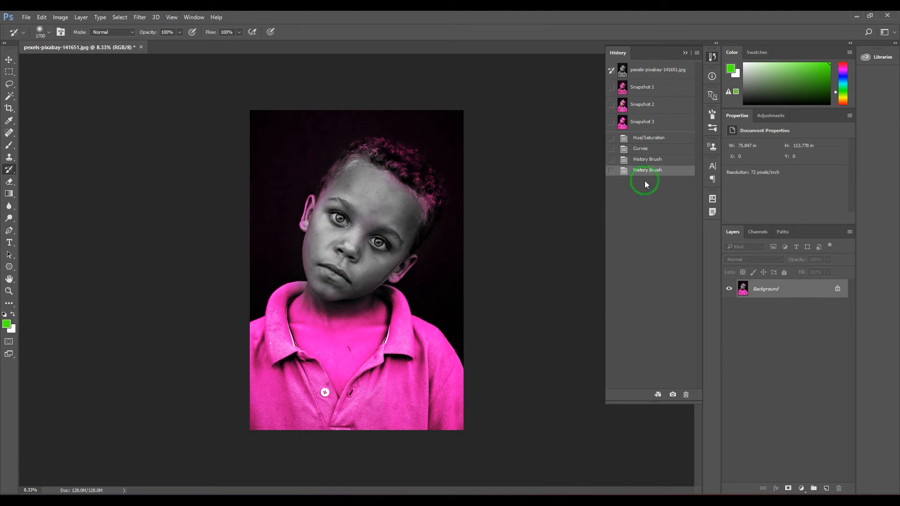
Step: Paint the eye pink from Snapshot 3 with a smaller History Brush
left_click(612, 122)
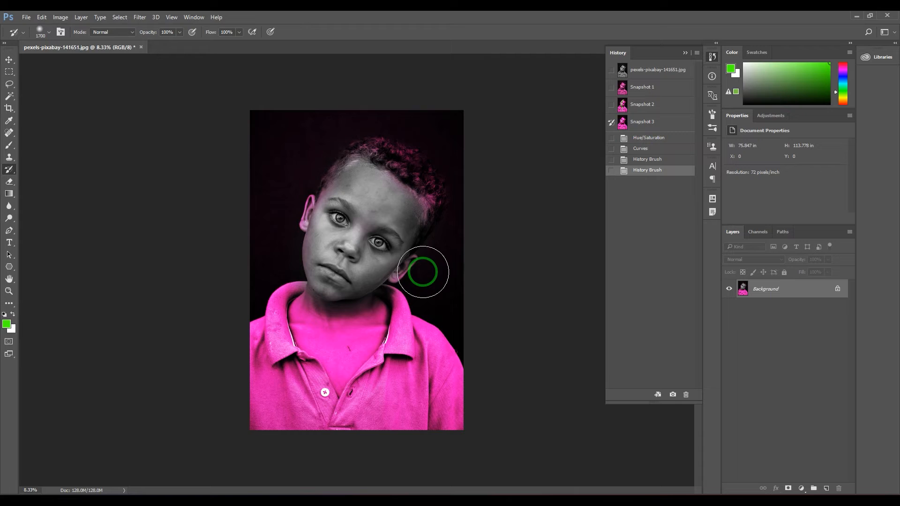
key("bracketleft")
key("bracketleft")
key("bracketleft")
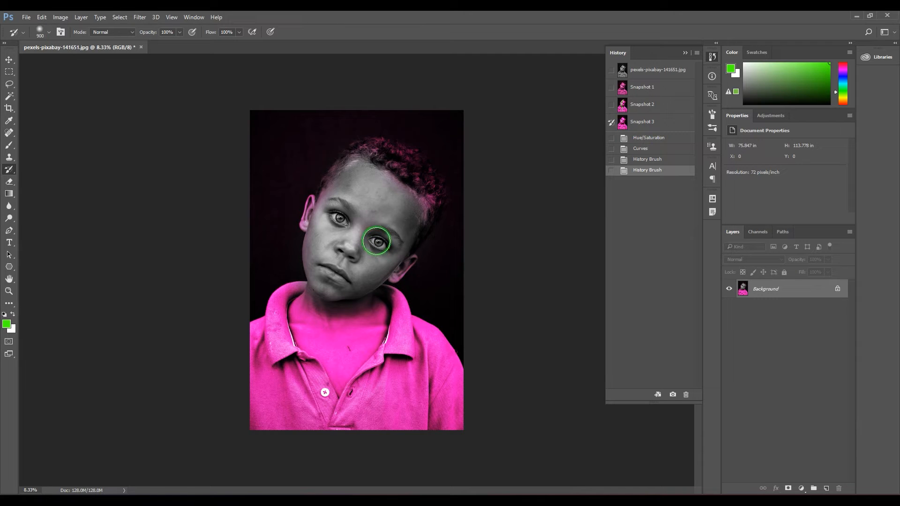
left_click_drag(376, 242, 332, 217)
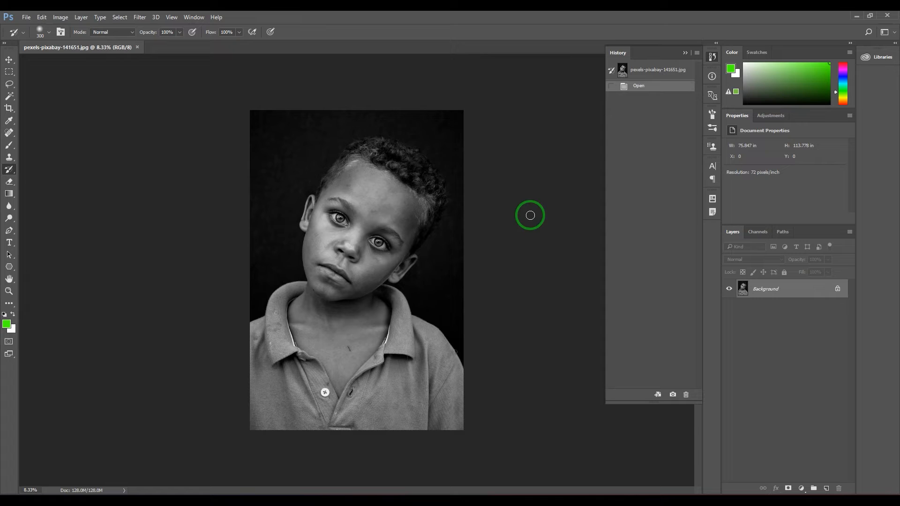
Step: Colorize the portrait blue (Hue 213, Saturation 45), save it as a snapshot and return to grayscale
left_click(60, 19)
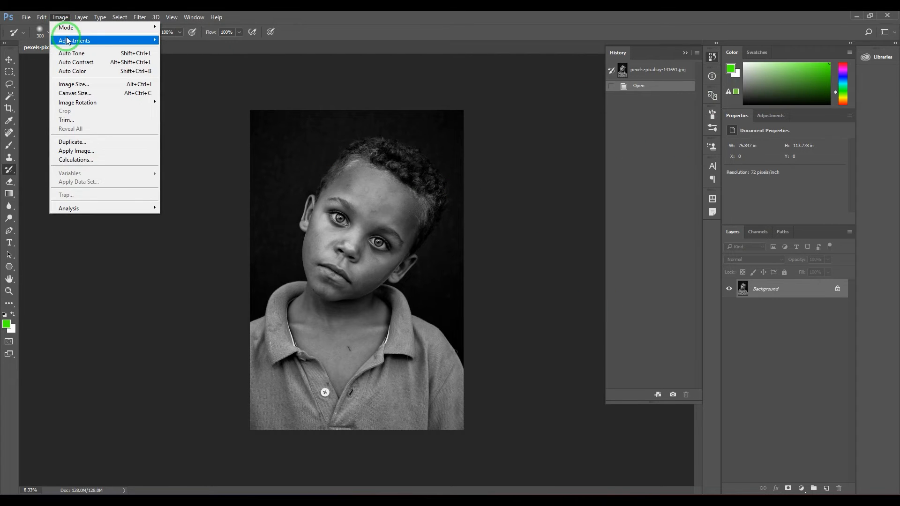
mouse_move(74, 40)
left_click(195, 90)
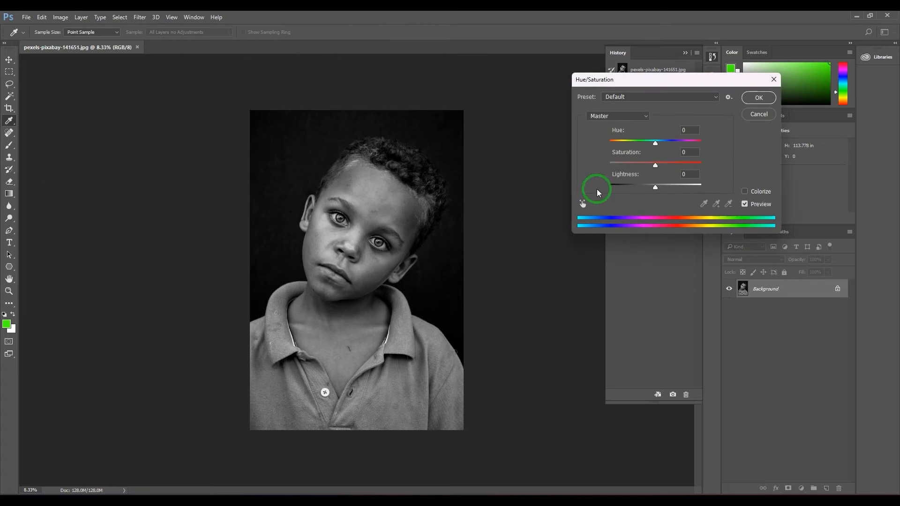
left_click(745, 191)
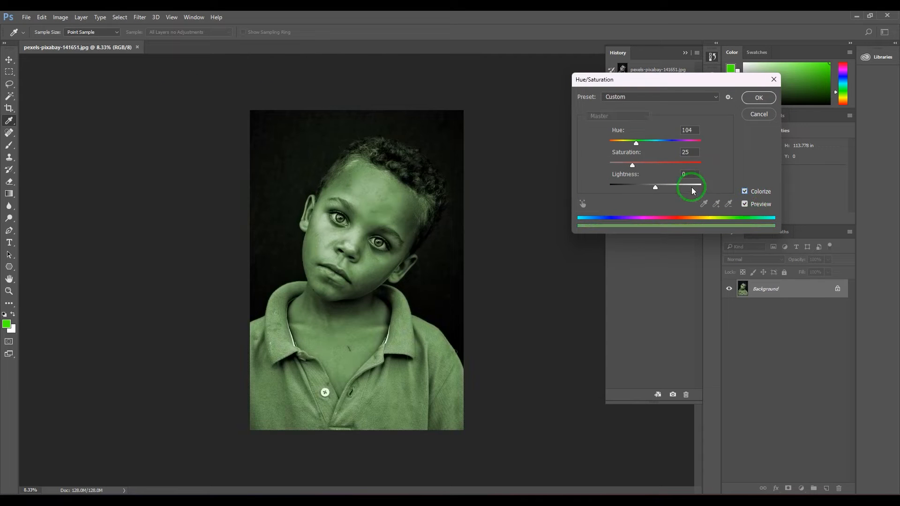
left_click_drag(634, 165, 665, 146)
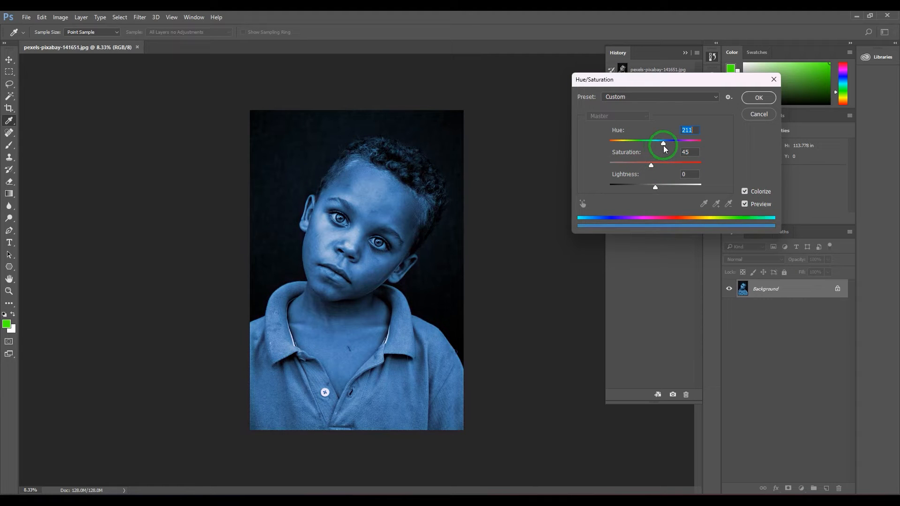
left_click(761, 97)
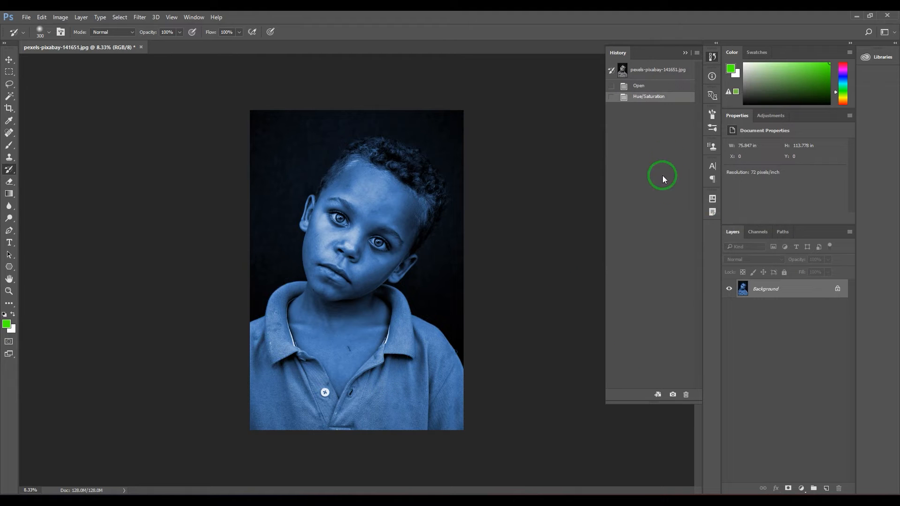
left_click(673, 395)
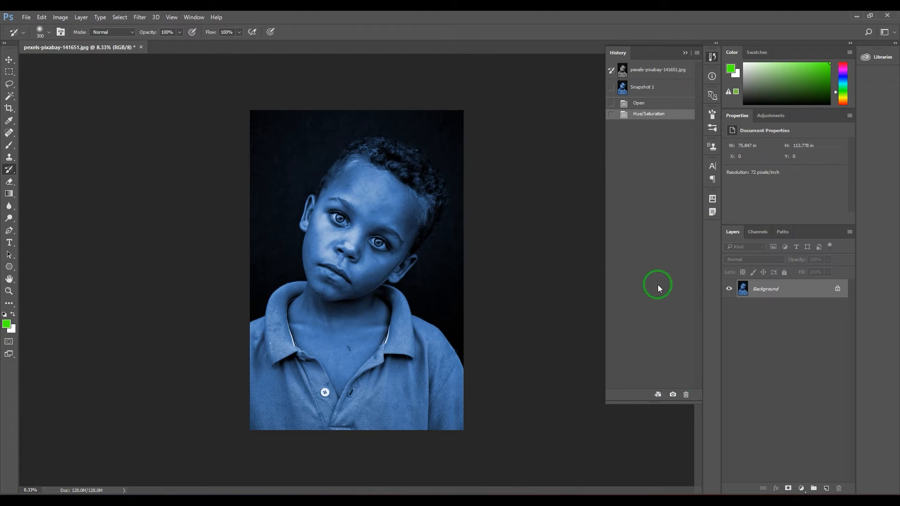
left_click(660, 71)
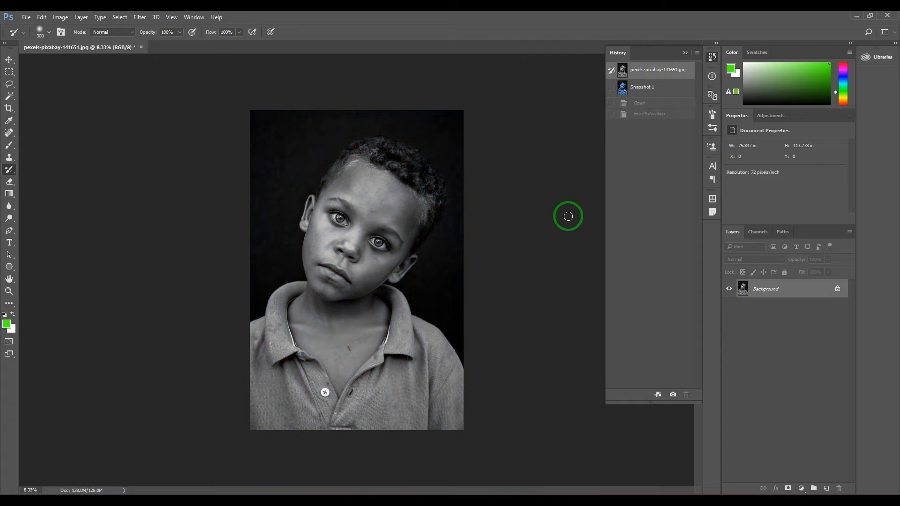
Step: In Curves, lower the Blue channel highlights to tint the photo yellow
left_click(60, 17)
mouse_move(75, 41)
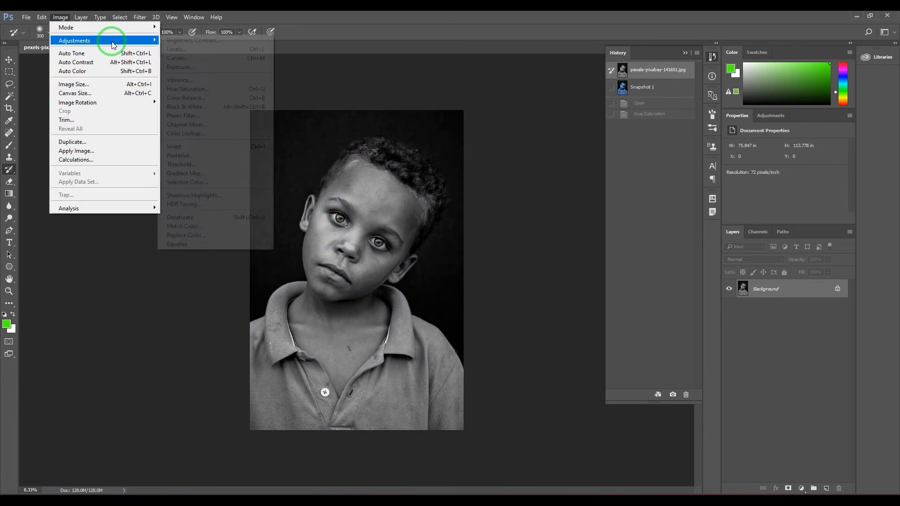
left_click(210, 60)
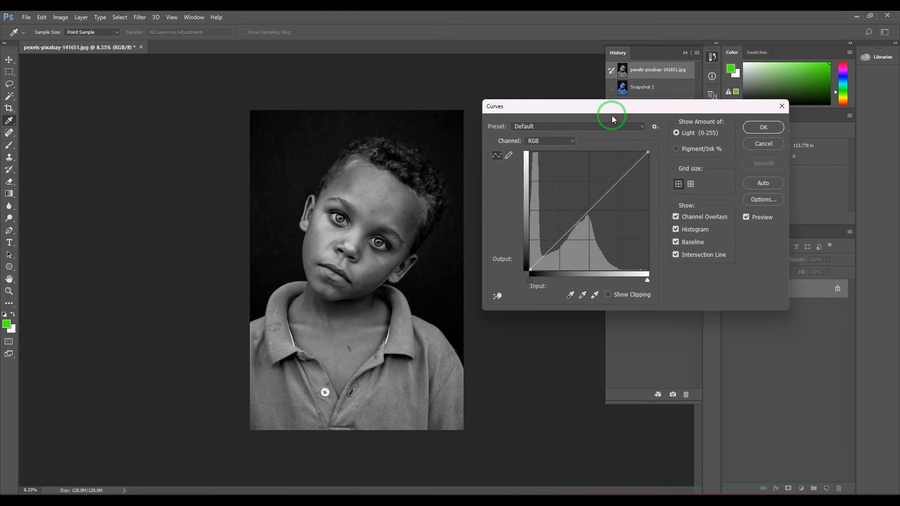
left_click_drag(613, 111, 526, 237)
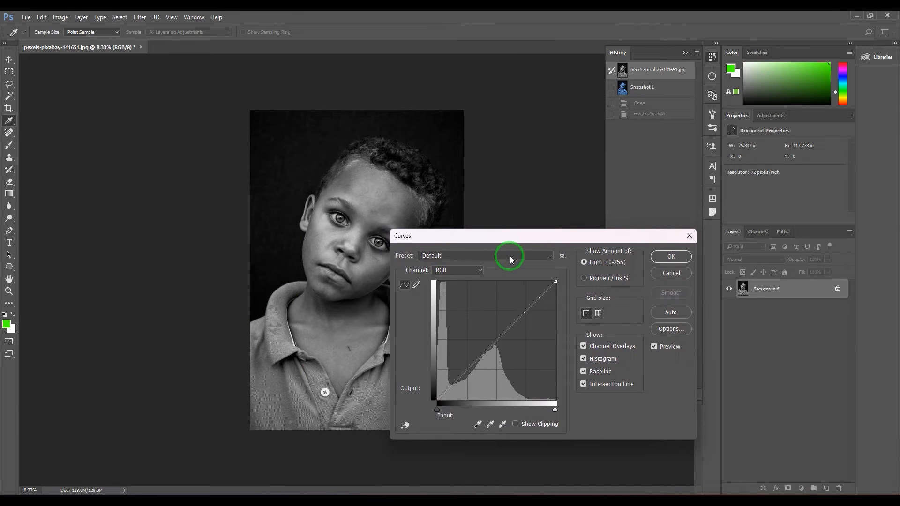
left_click(510, 257)
left_click(526, 243)
left_click(470, 270)
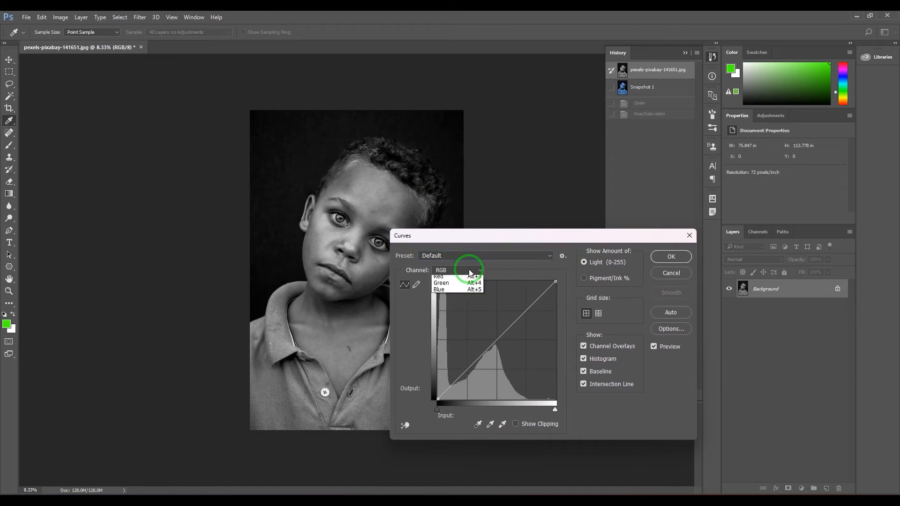
left_click(441, 289)
mouse_move(556, 285)
left_mouse_down()
mouse_move(566, 346)
mouse_move(562, 337)
left_mouse_up()
Step: Lower the Green highlights and lift the Red shadows for a warm reddish tone
left_click(475, 274)
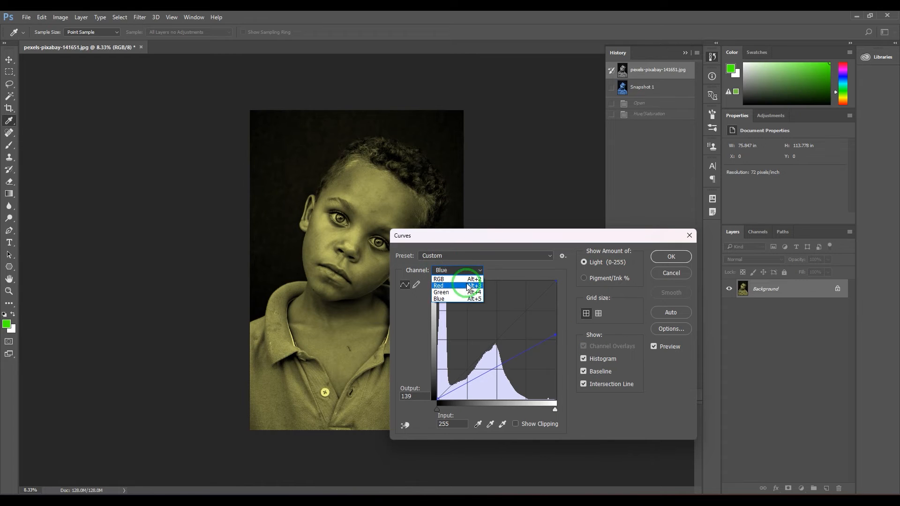
left_click(458, 282)
left_click_drag(549, 283, 554, 299)
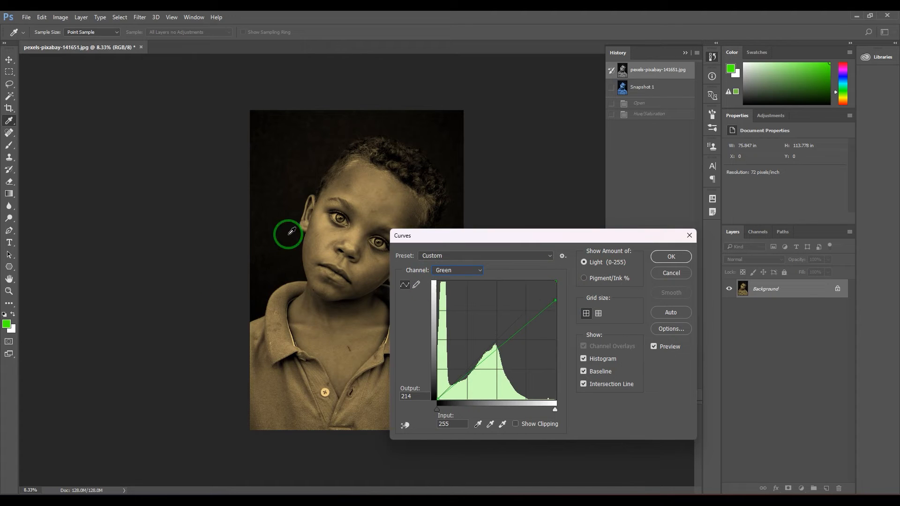
left_click(445, 273)
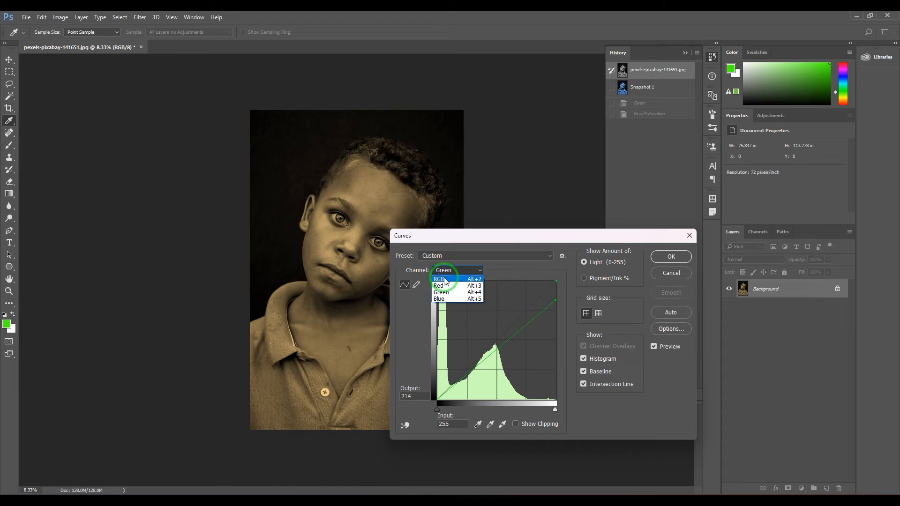
left_click_drag(438, 402, 433, 370)
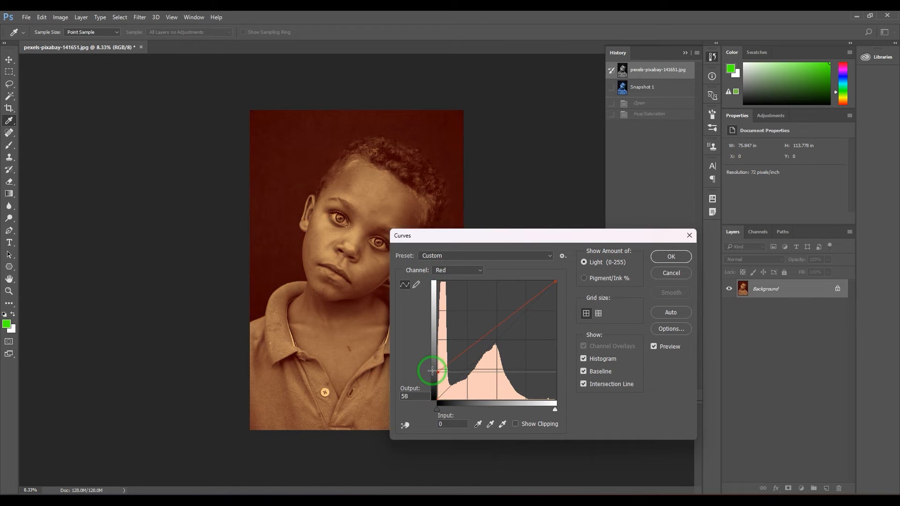
Step: Lift the Green shadows, apply the curves tint and save it as Snapshot 2
left_click(465, 270)
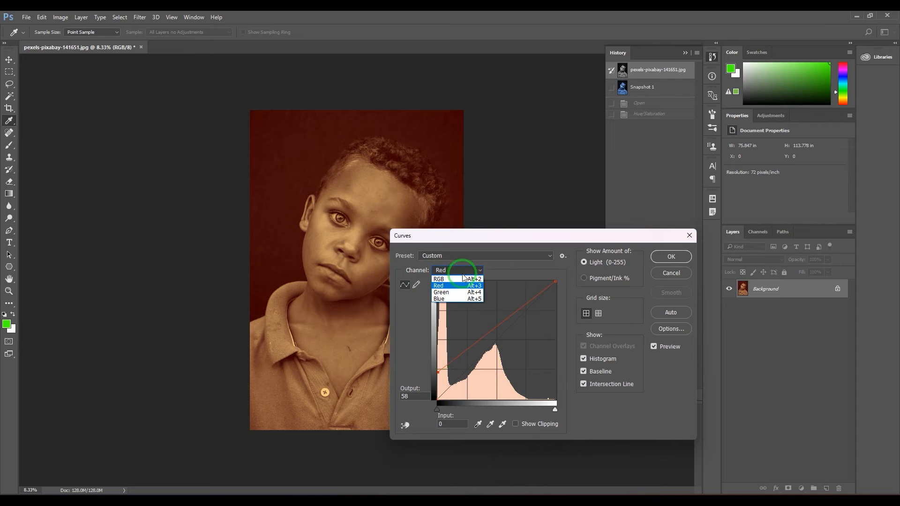
left_click(456, 290)
left_click_drag(436, 399, 434, 394)
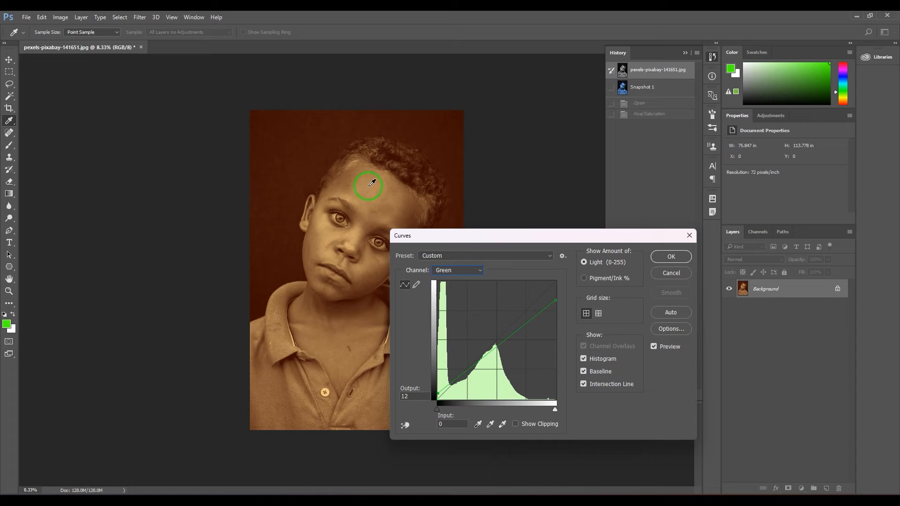
key("Return")
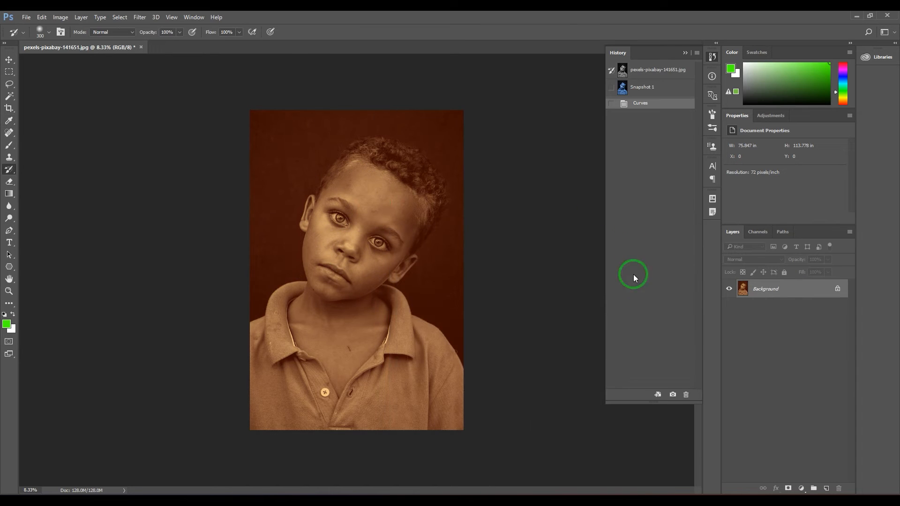
left_click(673, 397)
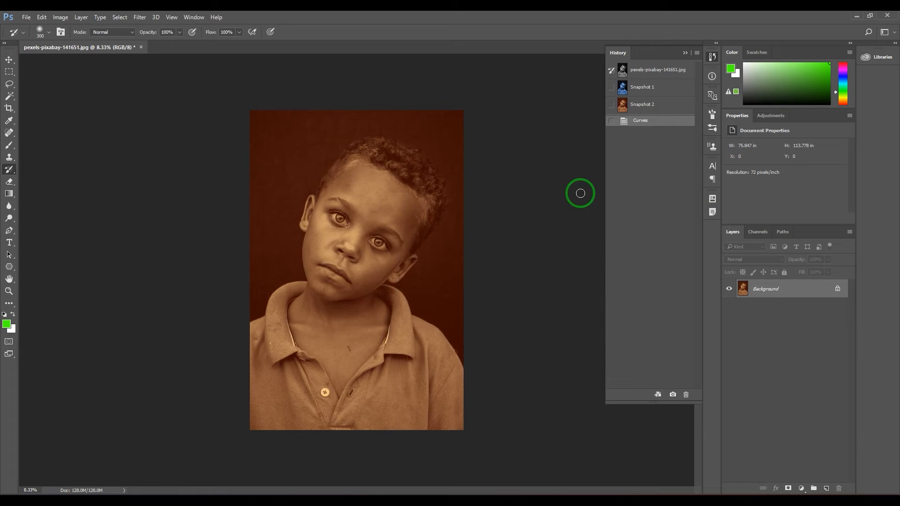
Step: From the grayscale original, apply a dark golden-brown Colorize tint and save it as Snapshot 3
left_click(651, 70)
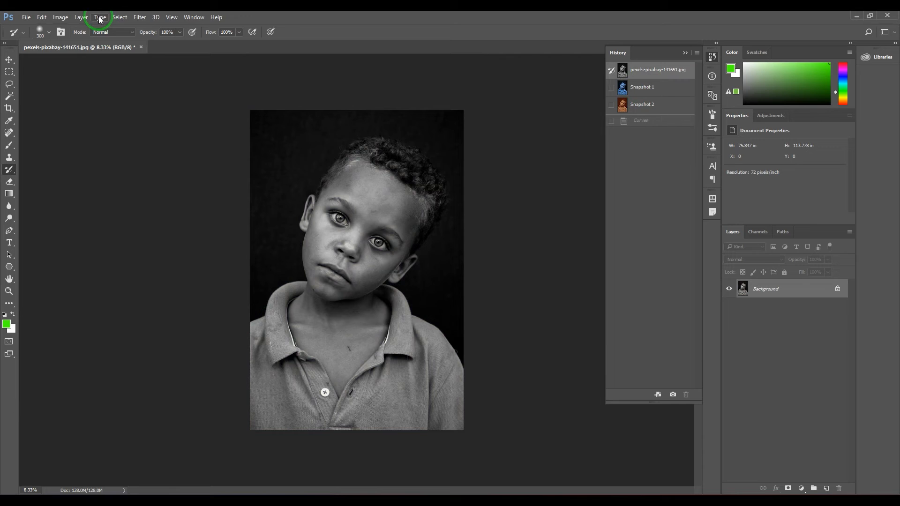
left_click(59, 17)
mouse_move(75, 40)
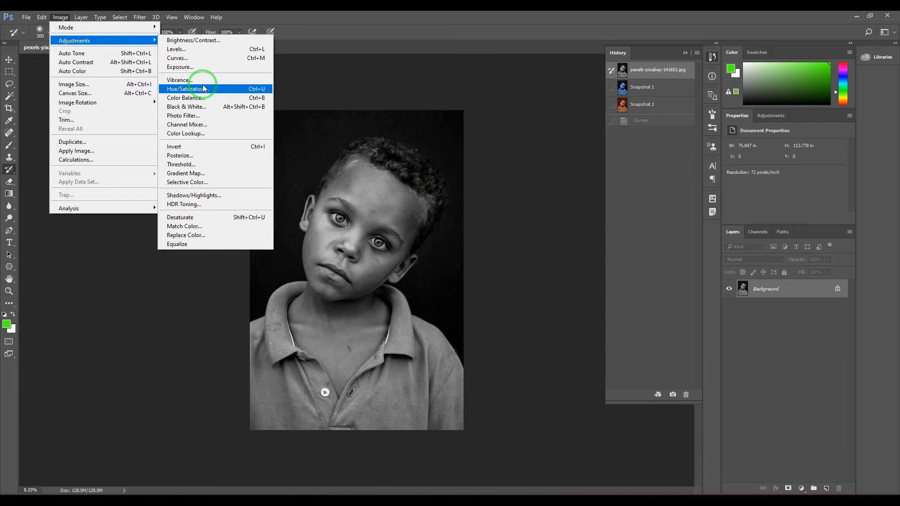
left_click(213, 87)
left_click(756, 192)
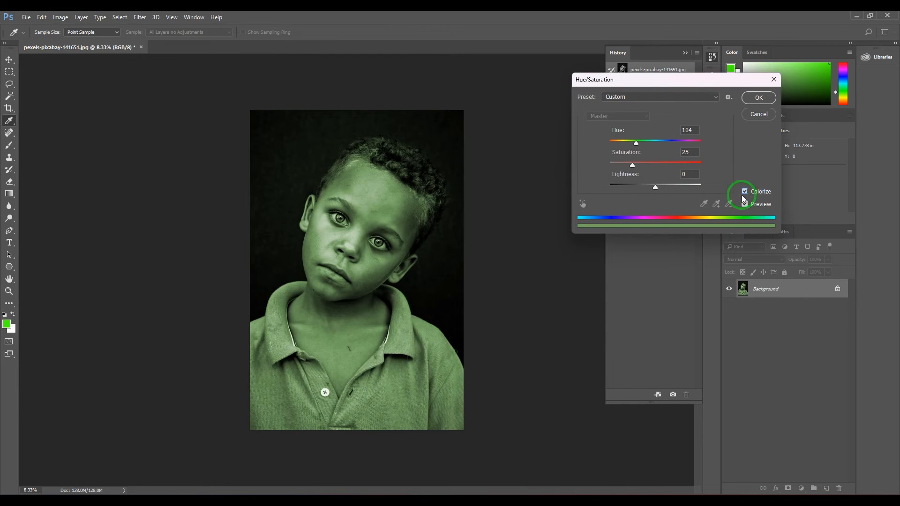
left_click_drag(637, 143, 623, 144)
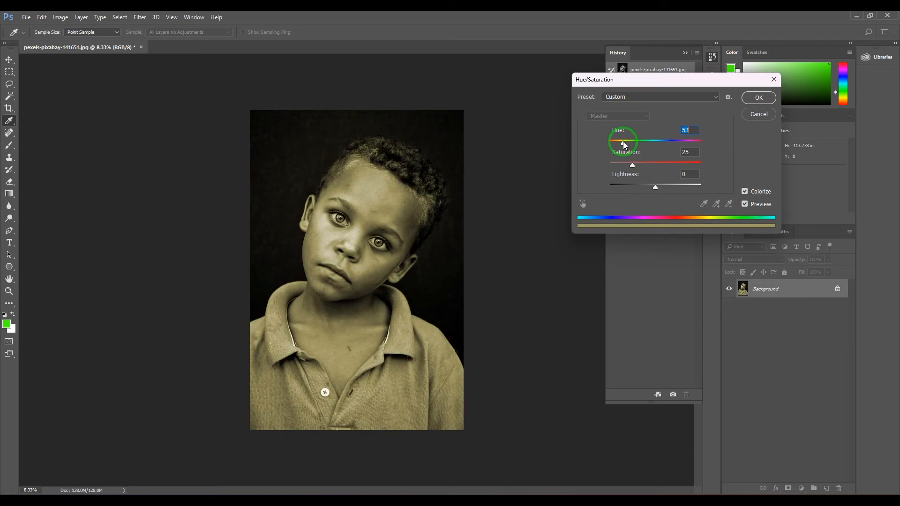
mouse_move(655, 187)
left_mouse_down()
mouse_move(643, 188)
mouse_move(664, 167)
mouse_move(619, 143)
left_mouse_up()
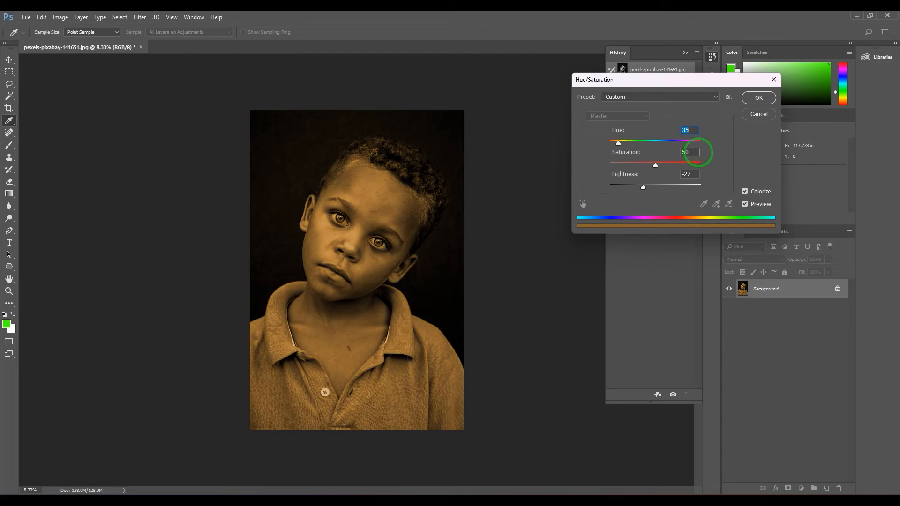
left_click(757, 99)
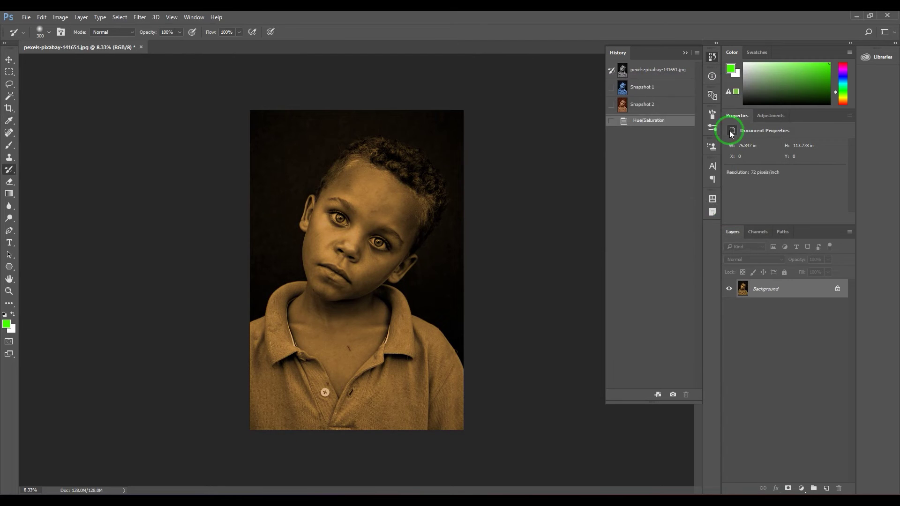
left_click(674, 391)
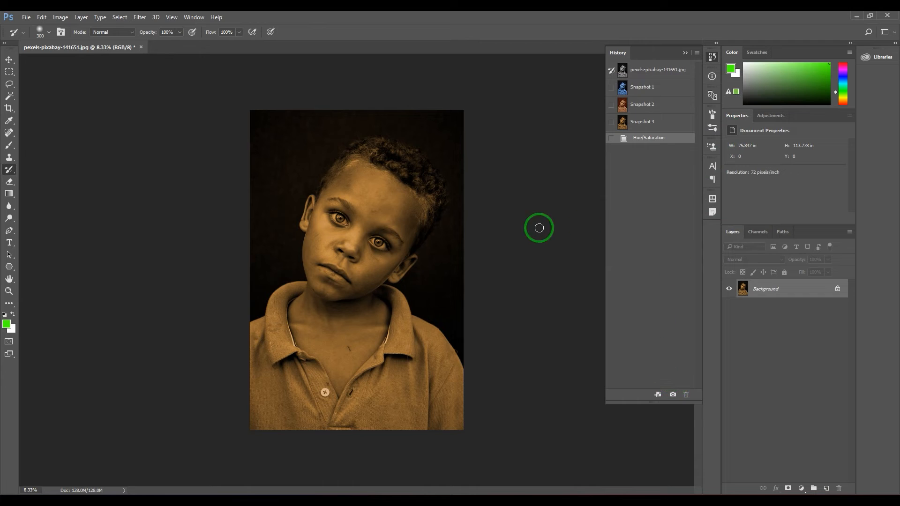
Step: On a new Layer 1 over the grayscale original, paint warm tan skin across forehead, cheek, ear and hairline
left_click(649, 69)
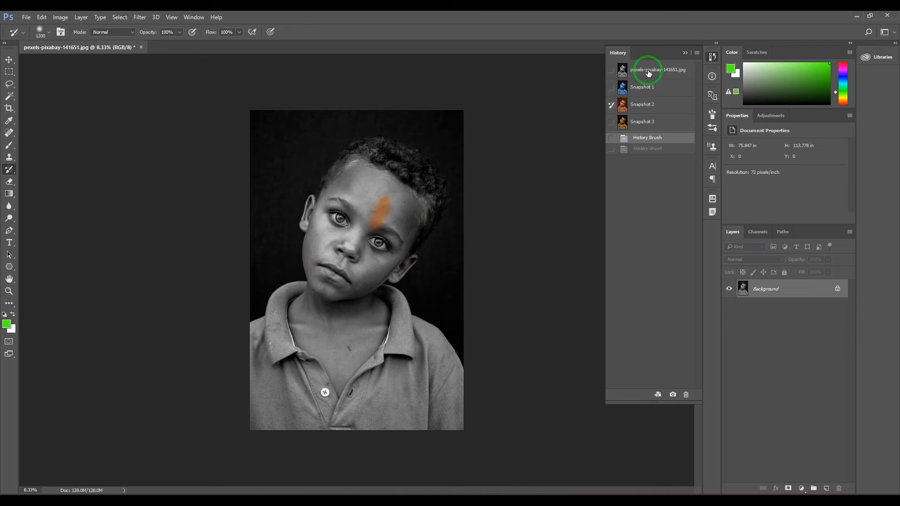
left_click(649, 70)
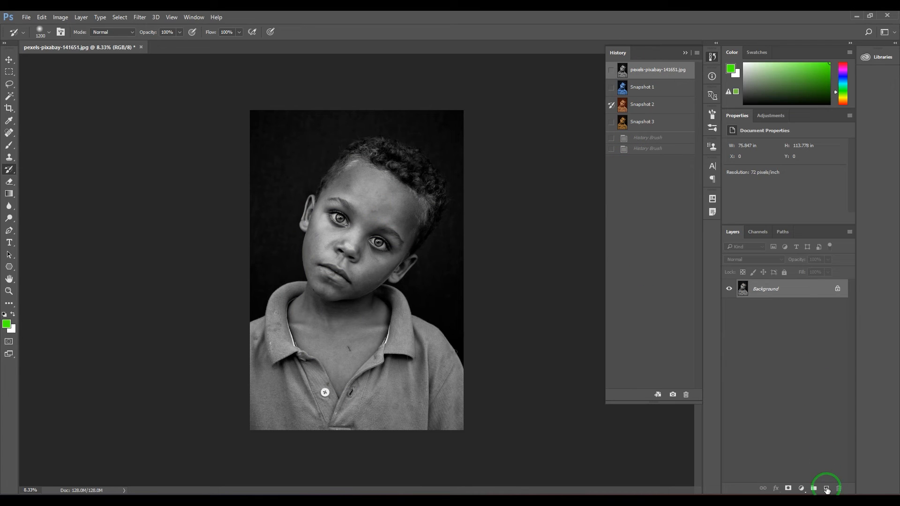
left_click(827, 489)
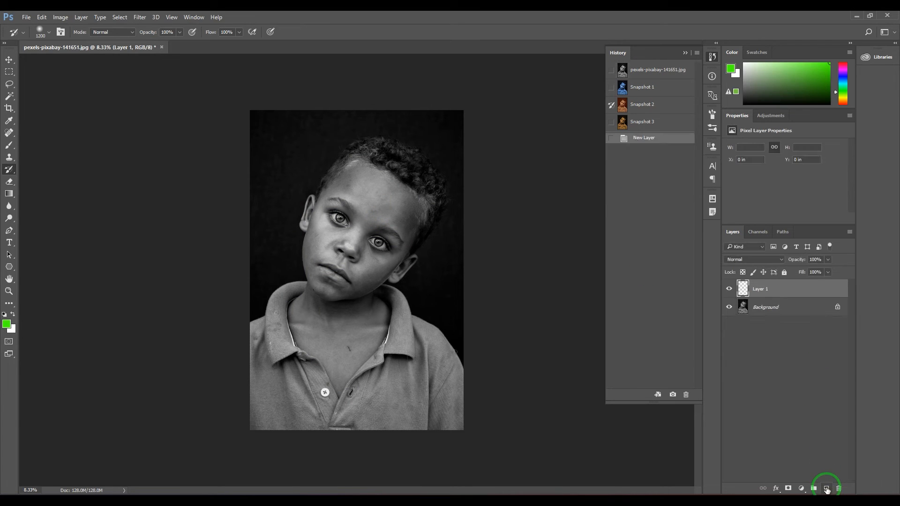
mouse_move(394, 201)
left_mouse_down()
mouse_move(322, 208)
mouse_move(317, 232)
mouse_move(412, 204)
mouse_move(394, 245)
mouse_move(362, 264)
mouse_move(322, 253)
mouse_move(307, 309)
mouse_move(331, 383)
mouse_move(380, 305)
mouse_move(338, 345)
left_mouse_up()
mouse_move(408, 260)
left_mouse_down()
mouse_move(415, 225)
mouse_move(399, 203)
left_mouse_up()
mouse_move(358, 173)
left_mouse_down()
mouse_move(352, 181)
mouse_move(357, 172)
left_mouse_up()
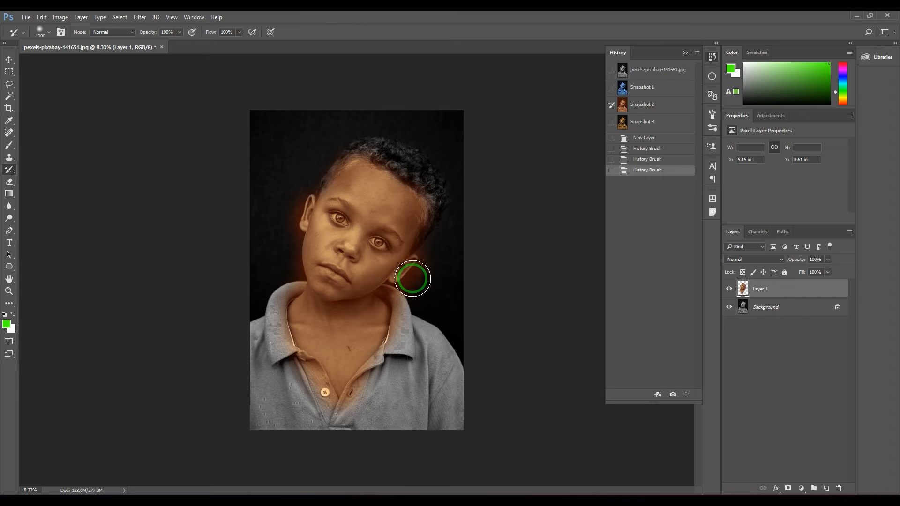
key("z")
left_click_drag(395, 239, 436, 239)
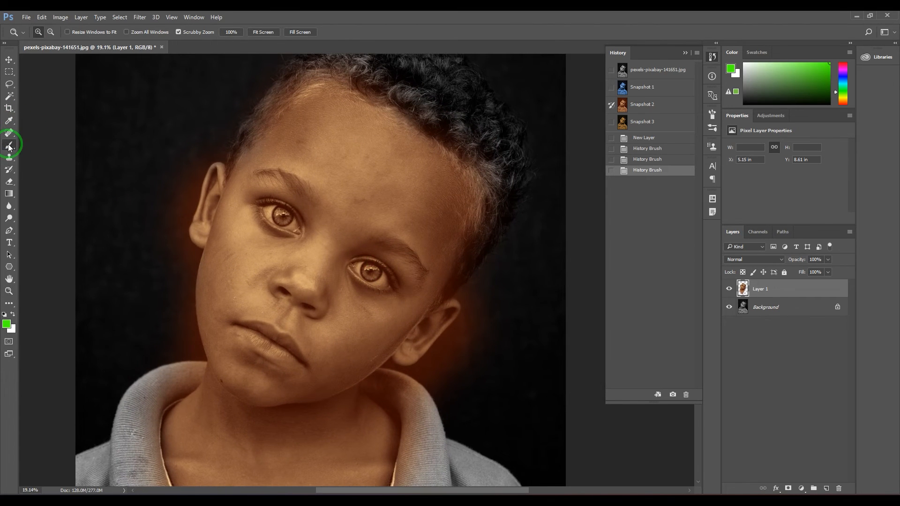
right_click(10, 146)
left_click(57, 145)
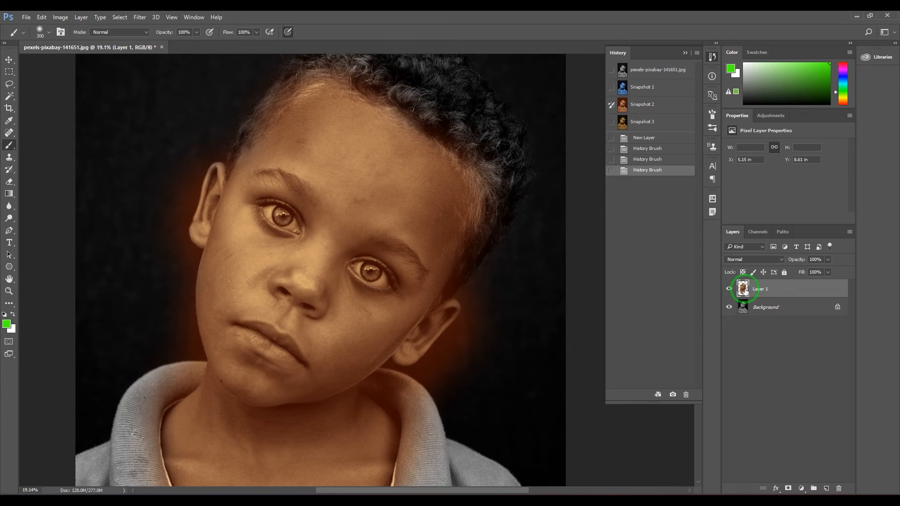
Step: Add a mask to Layer 1 and paint black to reveal the original eye colour
left_click(788, 488)
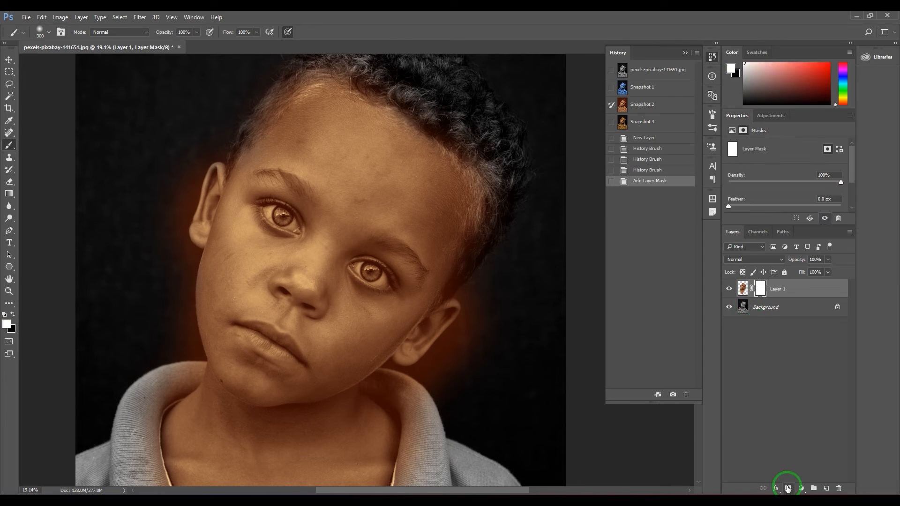
key("d")
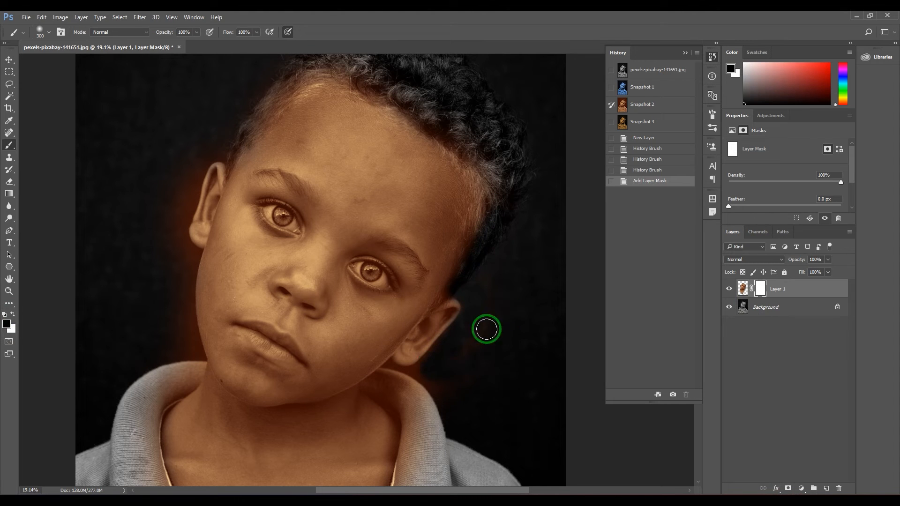
left_click(376, 284)
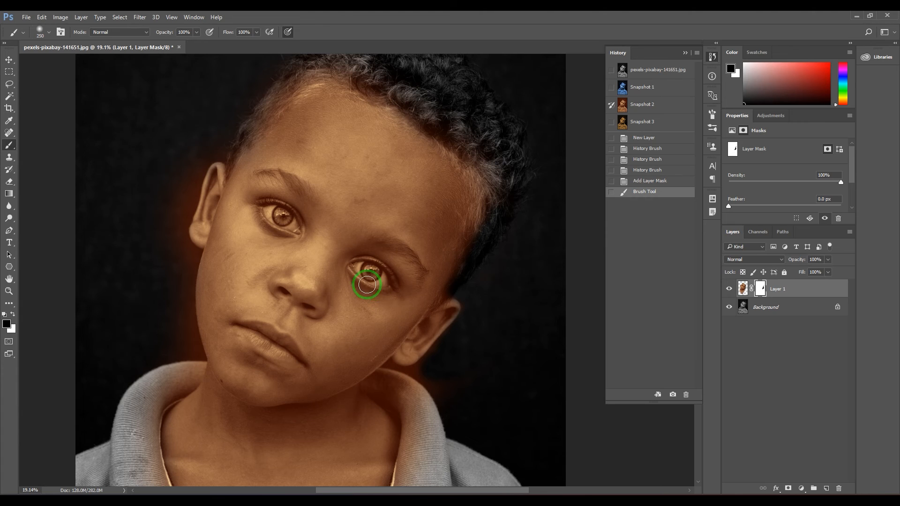
mouse_move(361, 265)
left_mouse_down()
mouse_move(379, 276)
mouse_move(357, 267)
left_mouse_up()
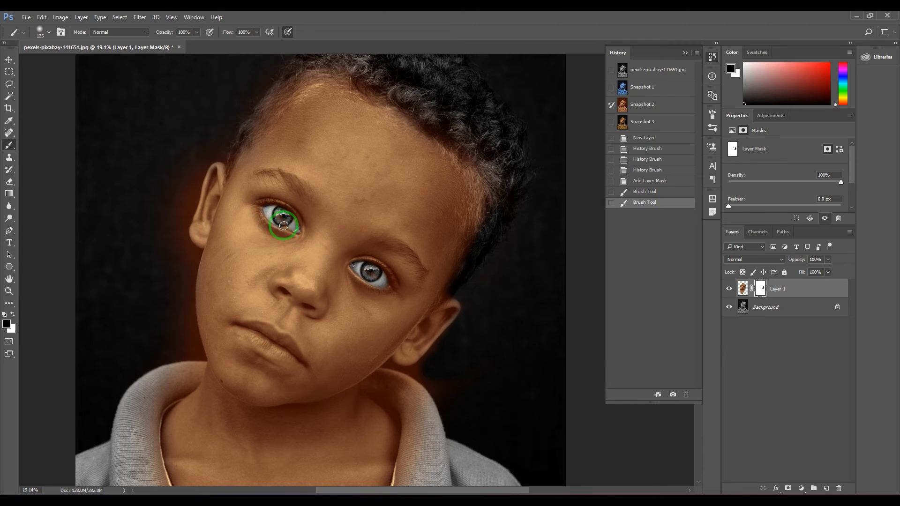
left_click(291, 220)
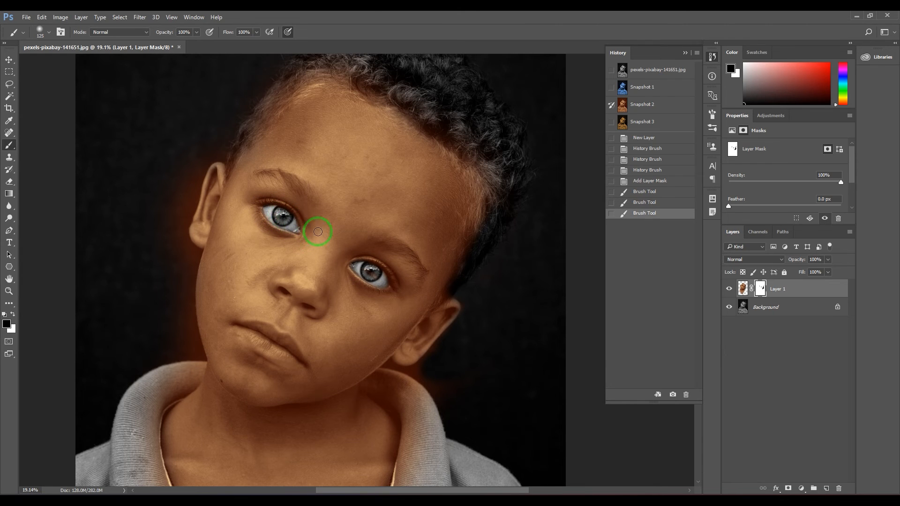
Step: Mask the tan spill off the neck edge, collar, shirt placket and left collar edge
left_click_drag(380, 379, 376, 295)
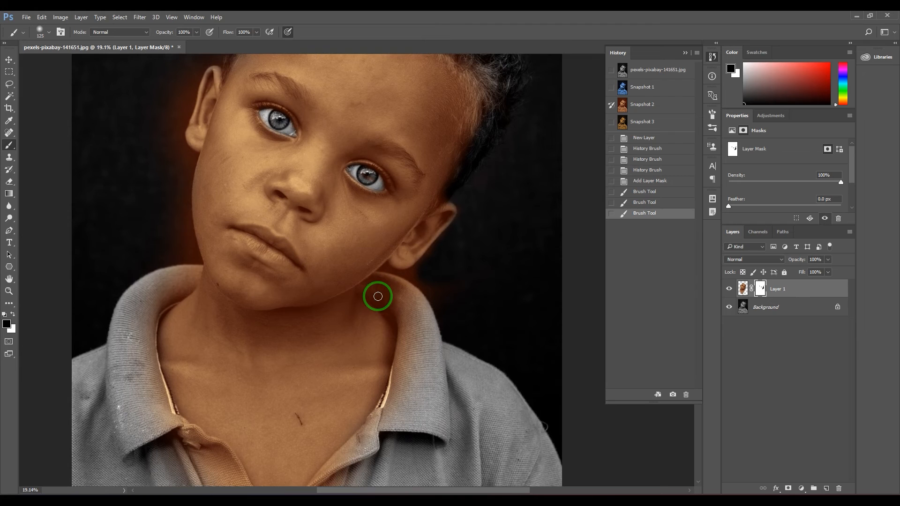
key("bracketright")
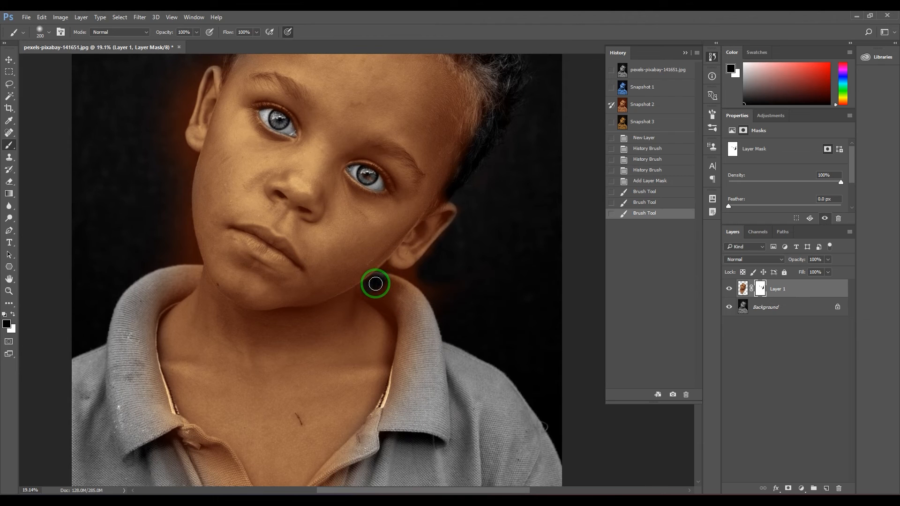
mouse_move(376, 283)
left_mouse_down()
mouse_move(367, 289)
mouse_move(399, 277)
left_mouse_up()
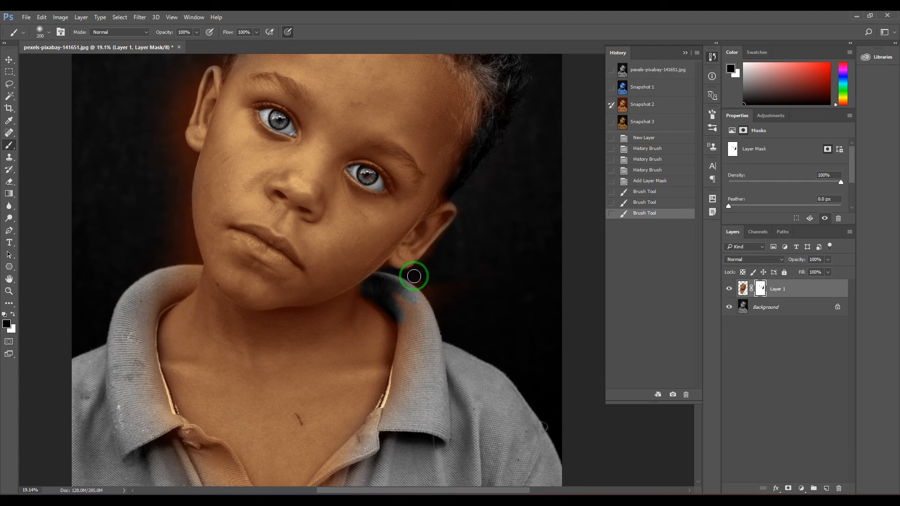
mouse_move(399, 277)
left_mouse_down()
mouse_move(421, 286)
mouse_move(404, 292)
left_mouse_up()
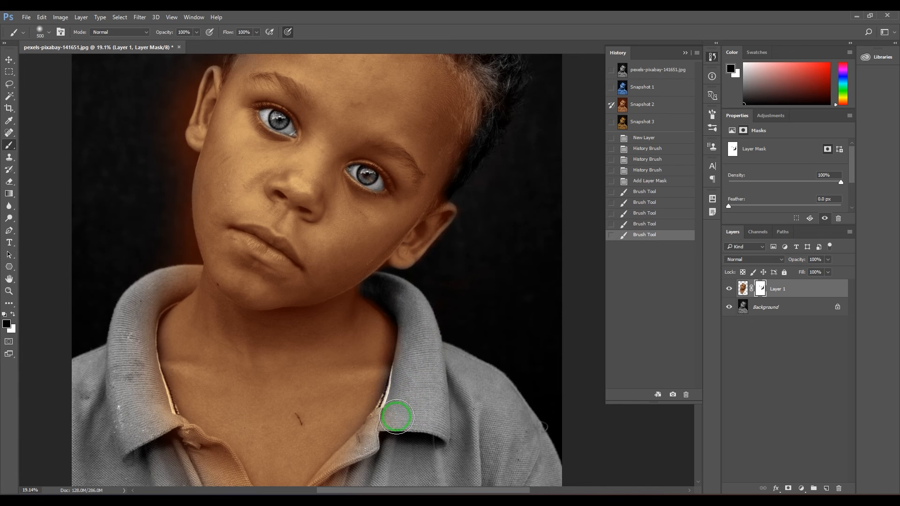
left_click_drag(398, 417, 404, 436)
scroll(398, 422, "down", 5)
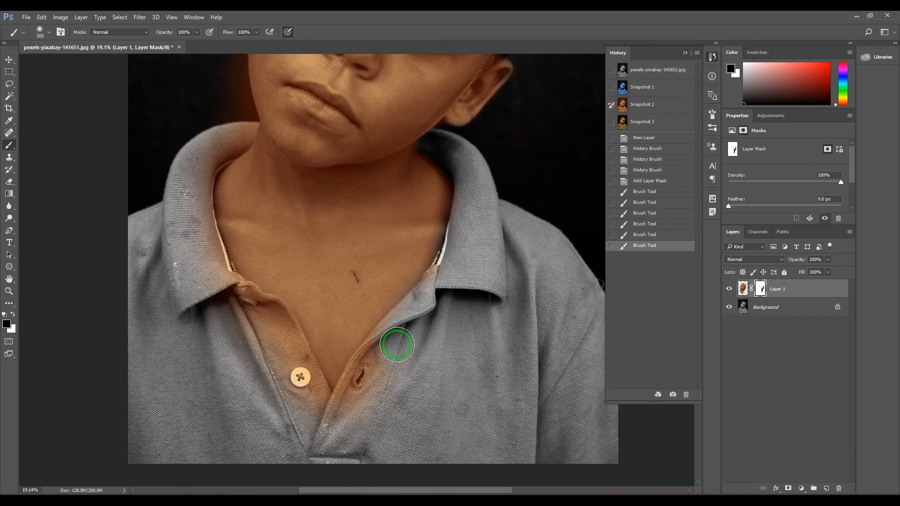
left_click_drag(397, 344, 359, 399)
left_click_drag(343, 434, 223, 297)
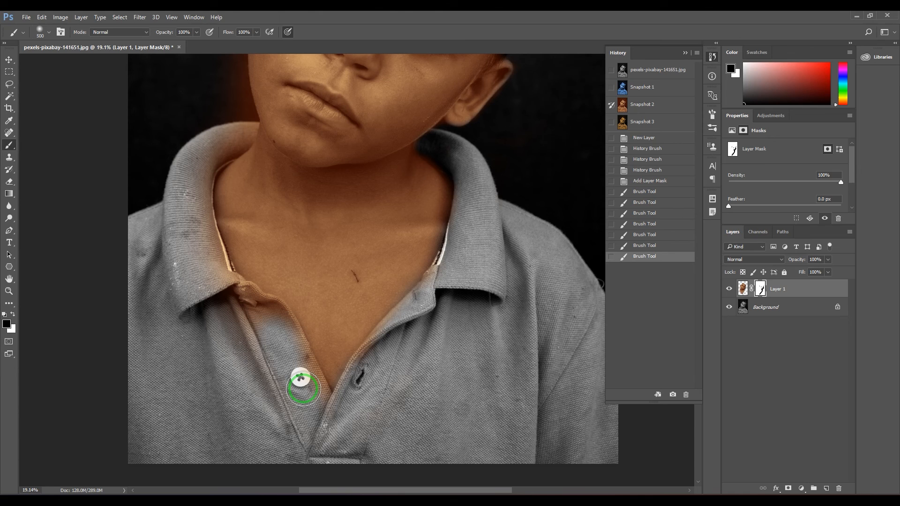
mouse_move(198, 244)
left_mouse_down()
mouse_move(233, 112)
mouse_move(232, 308)
left_mouse_up()
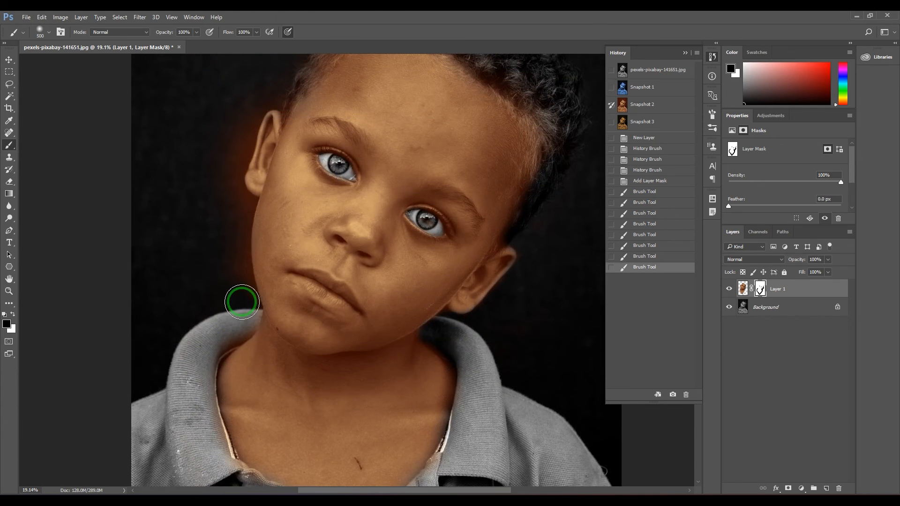
Step: Paint out the orange halo along the ear and cheek edges
mouse_move(228, 173)
left_mouse_down()
mouse_move(271, 88)
mouse_move(312, 218)
mouse_move(336, 186)
left_mouse_up()
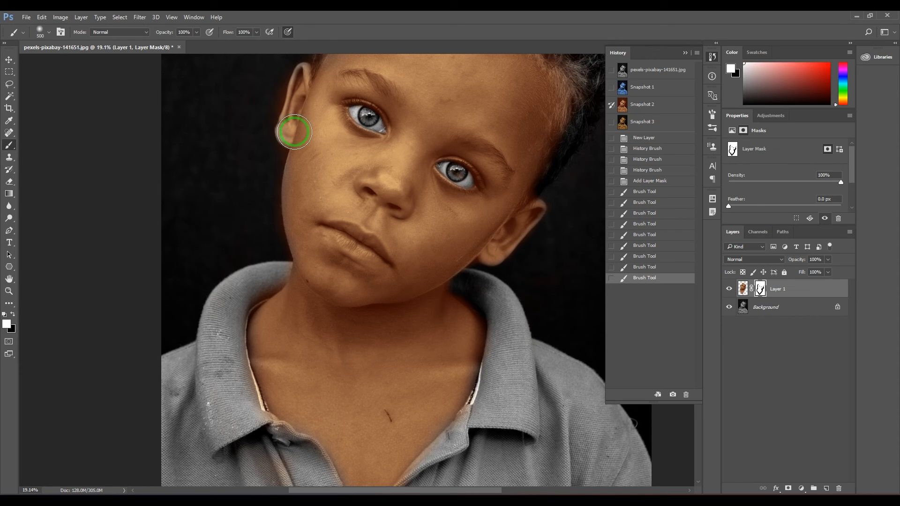
left_click_drag(294, 131, 303, 204)
left_click_drag(302, 190, 299, 205)
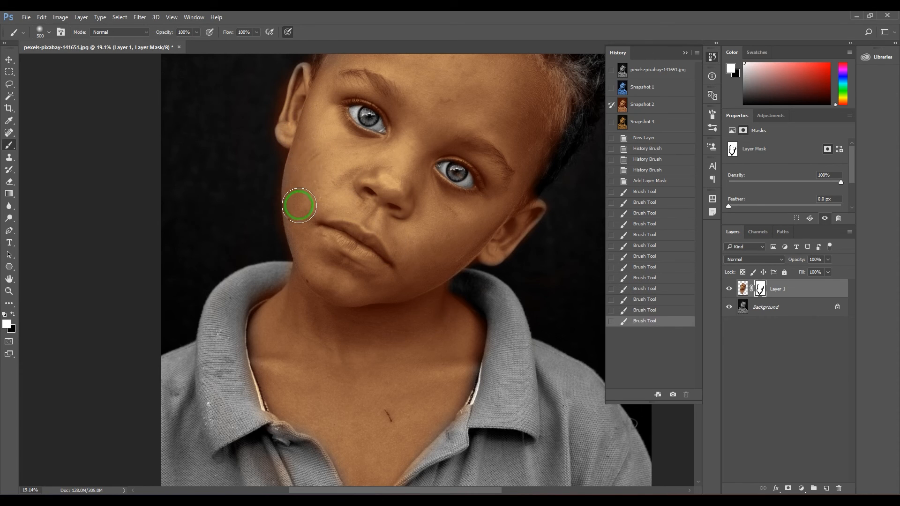
left_click_drag(302, 296, 313, 320)
scroll(411, 358, "down", 3)
left_click_drag(429, 295, 470, 318)
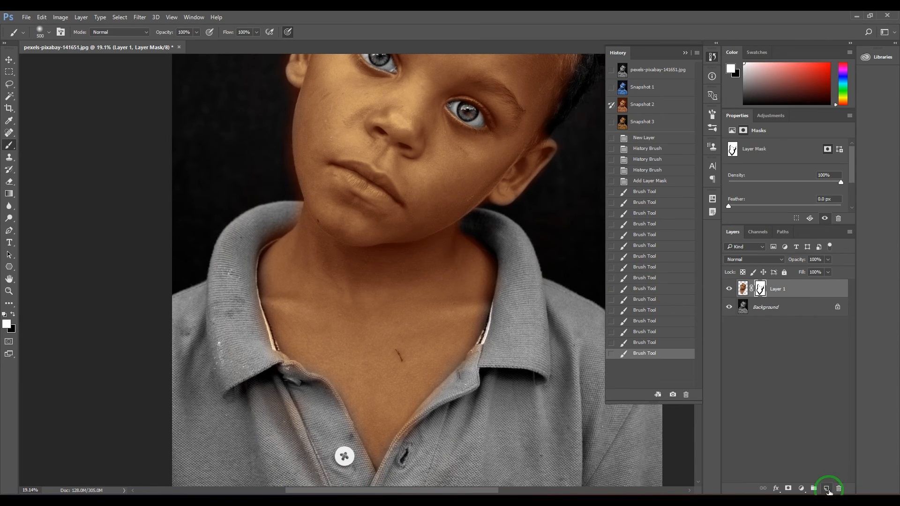
Step: On a new empty layer, paint the shirt and collar area blue from Snapshot 1 with the History Brush
left_click(828, 489)
left_click(611, 87)
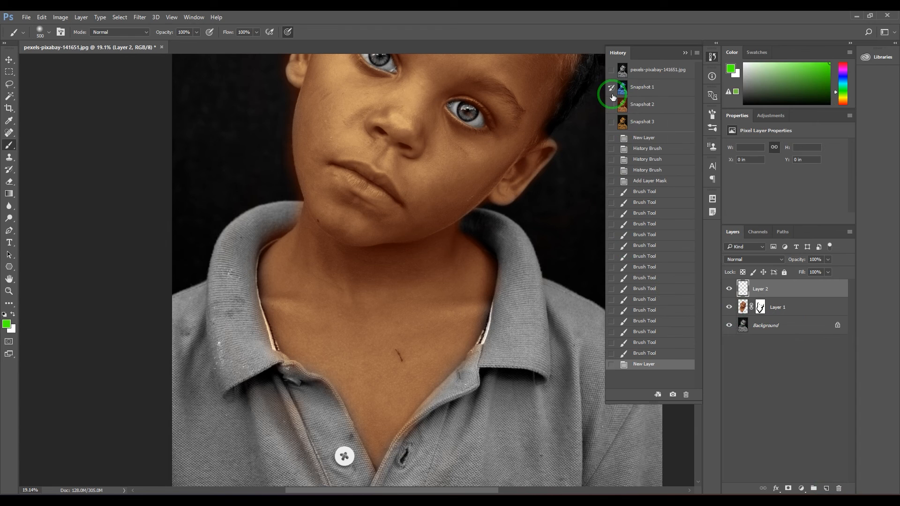
left_click(10, 169)
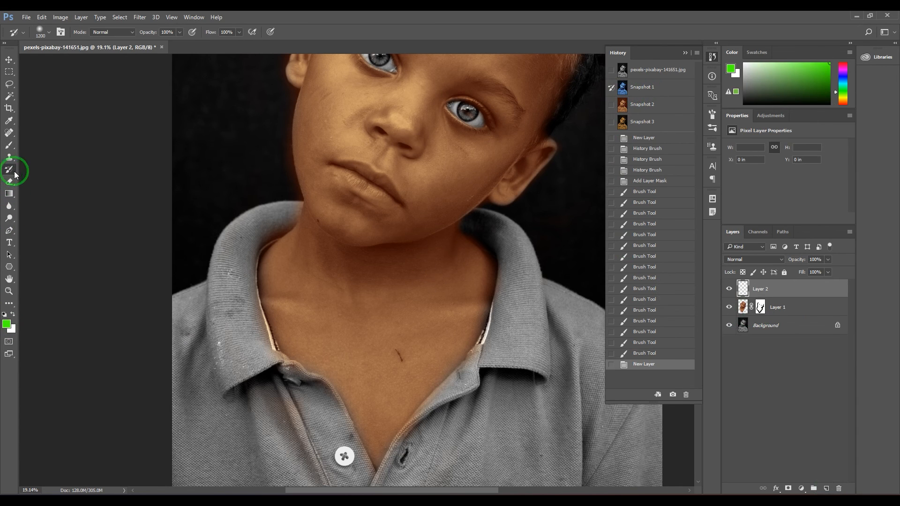
mouse_move(516, 338)
left_mouse_down()
mouse_move(499, 422)
mouse_move(468, 367)
mouse_move(450, 296)
left_mouse_up()
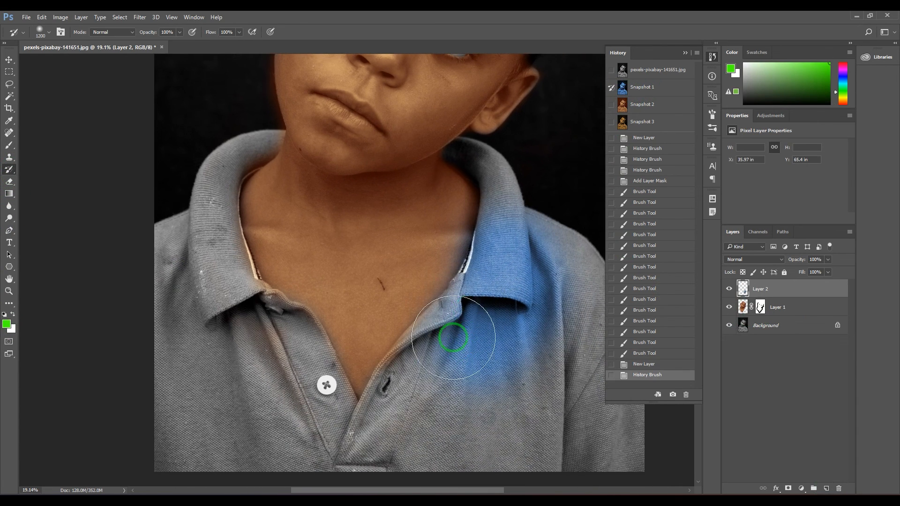
mouse_move(457, 338)
left_mouse_down()
mouse_move(380, 465)
mouse_move(577, 433)
mouse_move(621, 452)
mouse_move(535, 465)
left_mouse_up()
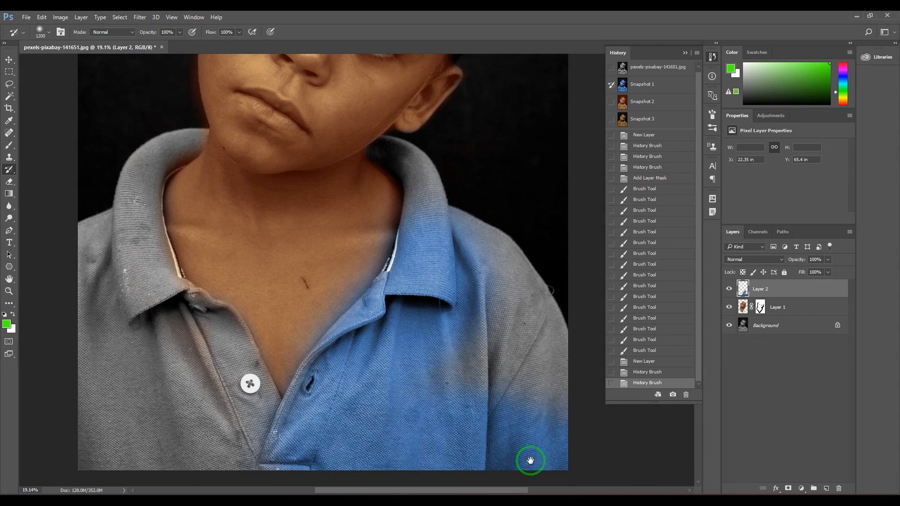
mouse_move(541, 381)
left_mouse_down()
mouse_move(491, 269)
mouse_move(541, 366)
mouse_move(452, 233)
mouse_move(428, 173)
left_mouse_up()
Step: With a smaller brush, finish colouring the left collar blue
key("bracketleft")
key("bracketleft")
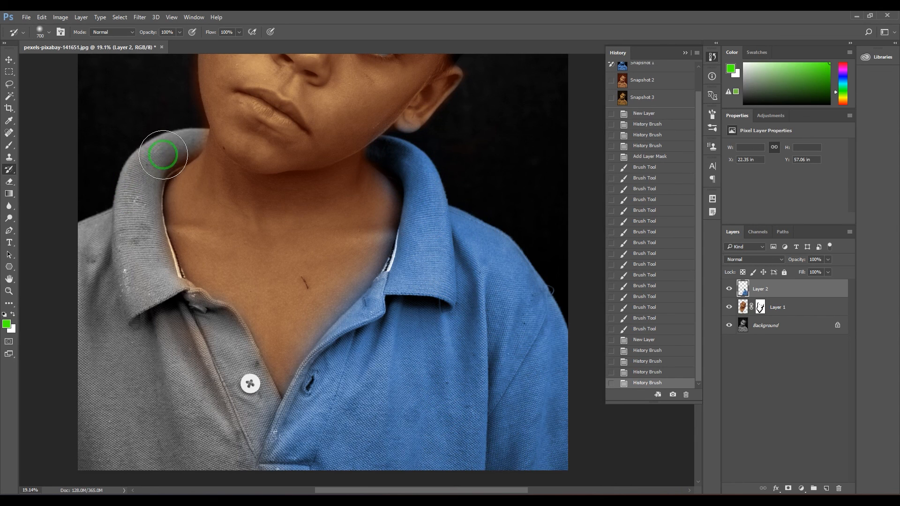
mouse_move(183, 137)
left_mouse_down()
mouse_move(161, 151)
mouse_move(122, 282)
mouse_move(111, 252)
mouse_move(91, 337)
mouse_move(99, 460)
mouse_move(158, 426)
mouse_move(239, 424)
mouse_move(243, 372)
mouse_move(190, 309)
mouse_move(169, 352)
mouse_move(158, 454)
mouse_move(197, 384)
mouse_move(236, 365)
mouse_move(217, 327)
left_mouse_up()
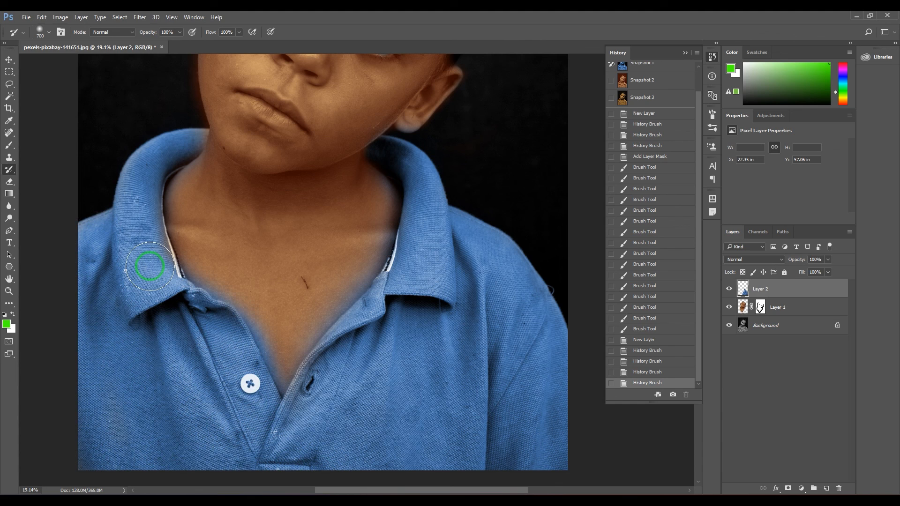
mouse_move(147, 183)
left_mouse_down()
mouse_move(176, 141)
mouse_move(162, 169)
left_mouse_up()
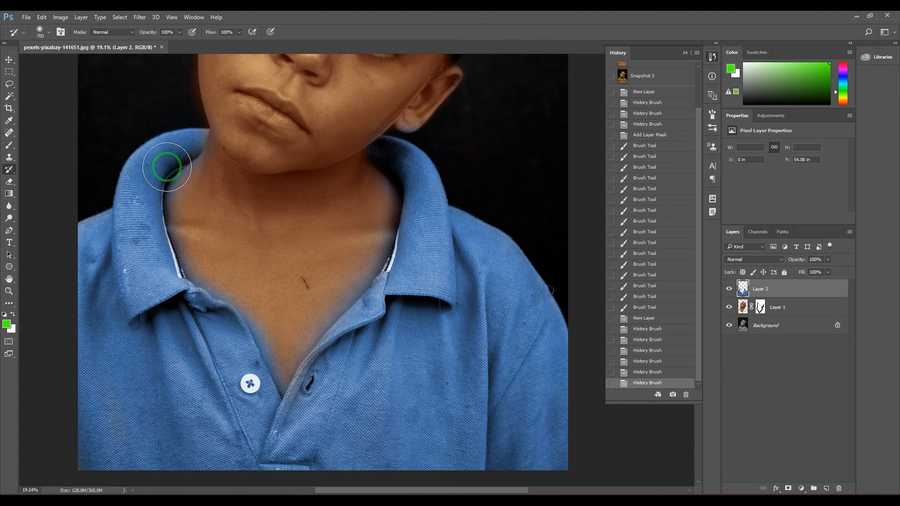
Step: Add a layer mask to the blue shirt layer and ready a black brush on it
left_click(787, 488)
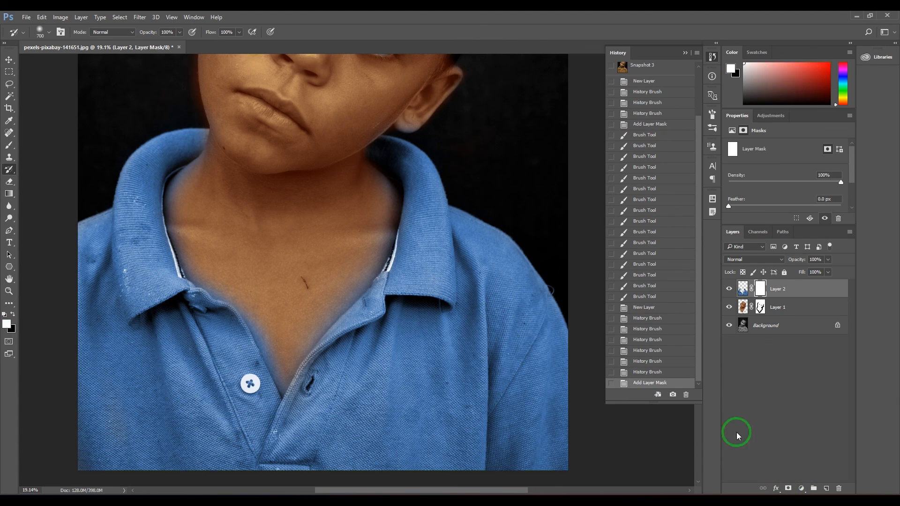
key("b")
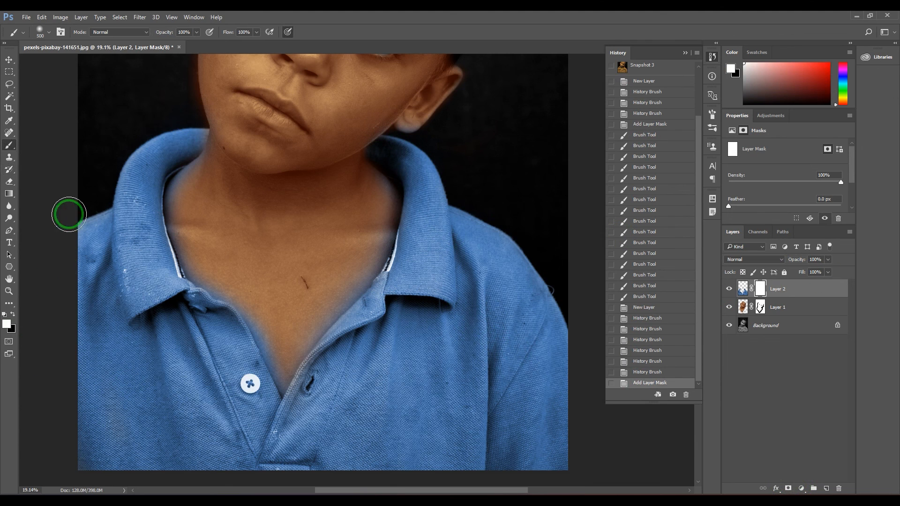
left_click(19, 315)
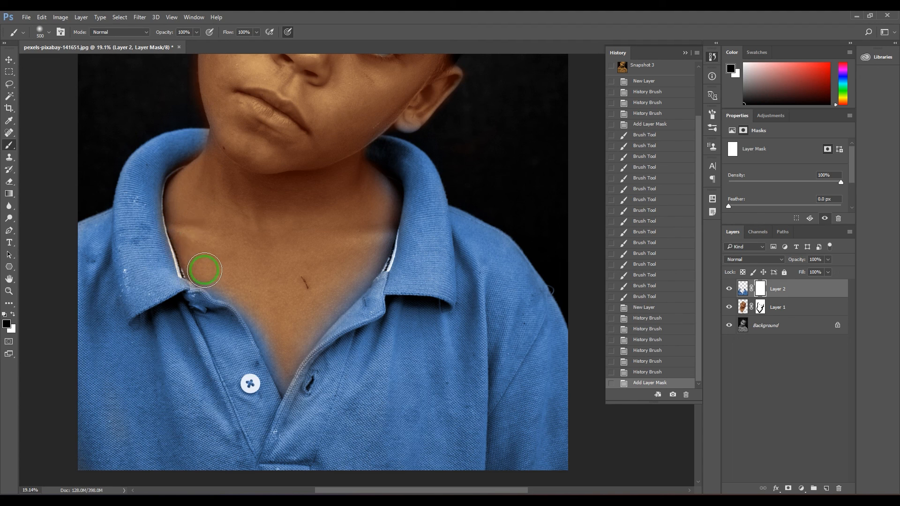
Step: Mask out the blue spill along the collar edge and on the boy's neck
mouse_move(220, 278)
left_mouse_down()
mouse_move(254, 296)
mouse_move(281, 343)
left_mouse_up()
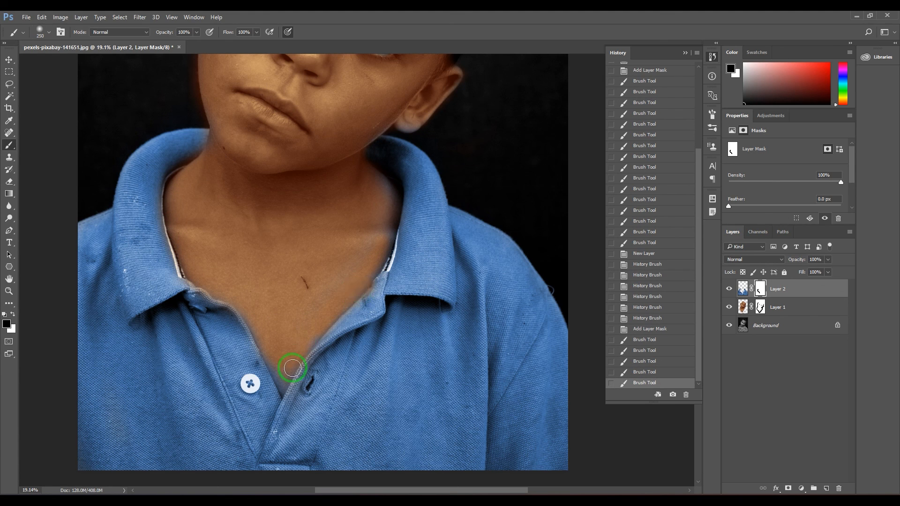
left_click_drag(355, 254, 376, 207)
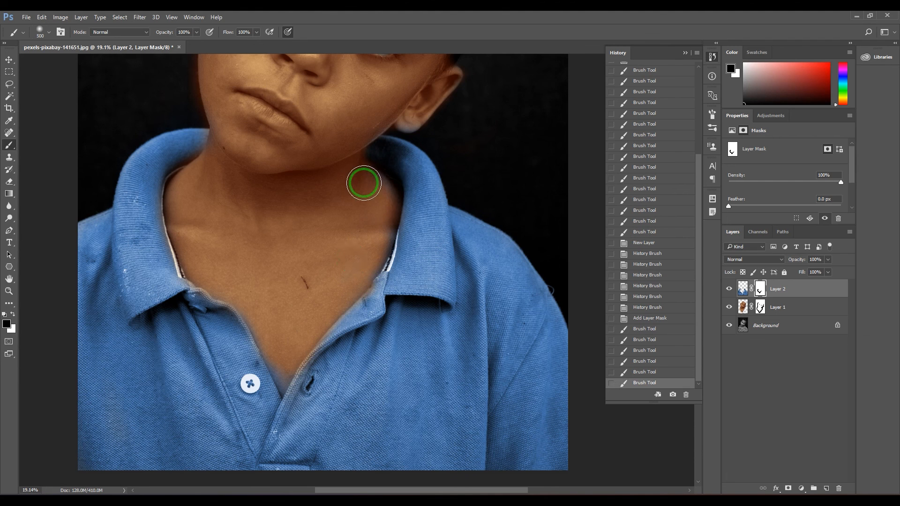
left_click_drag(379, 246, 355, 271)
scroll(345, 225, "up", 5)
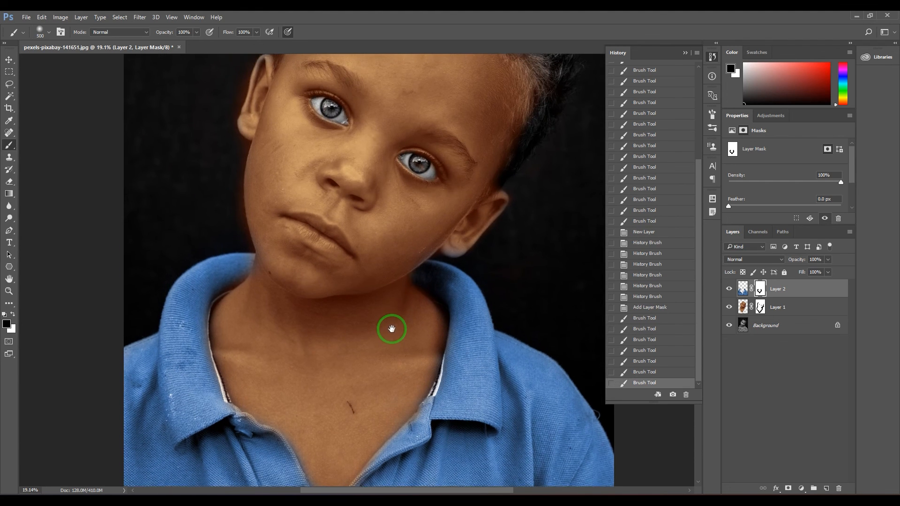
scroll(393, 322, "down", 5)
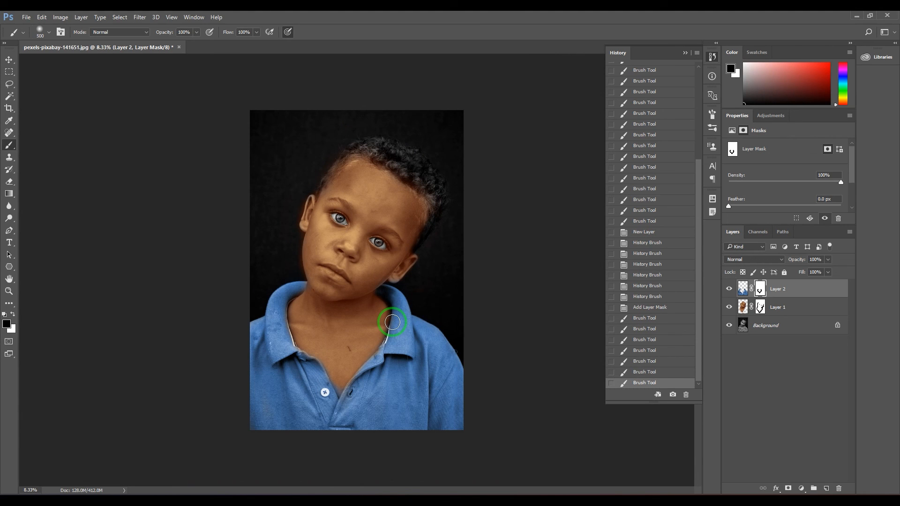
scroll(642, 269, "up", 10)
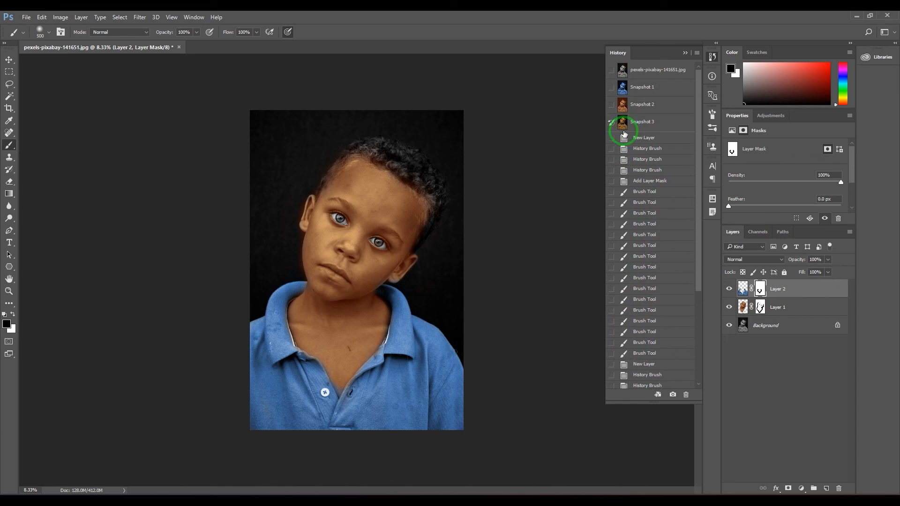
Step: Zoom into the face and, on a new Layer 3, paint the right eye's iris from the history snapshot
key("z")
left_click_drag(385, 243, 429, 310)
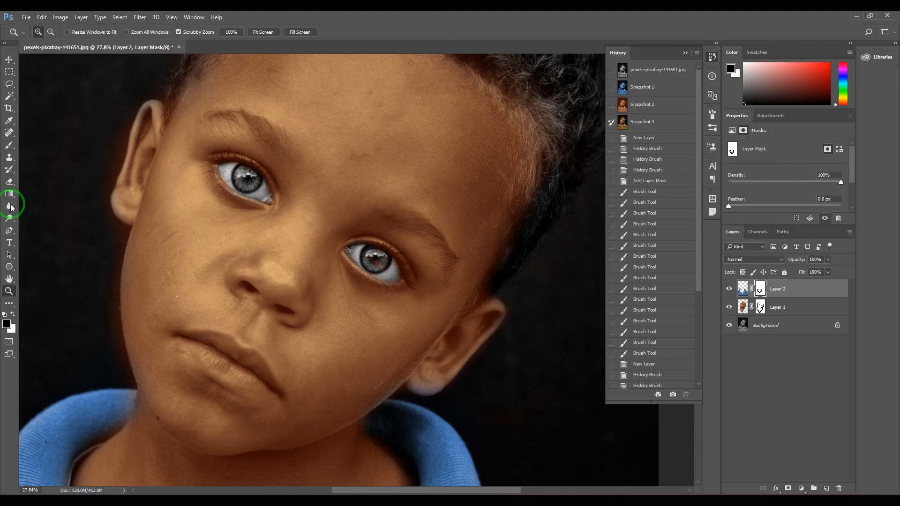
left_click(10, 170)
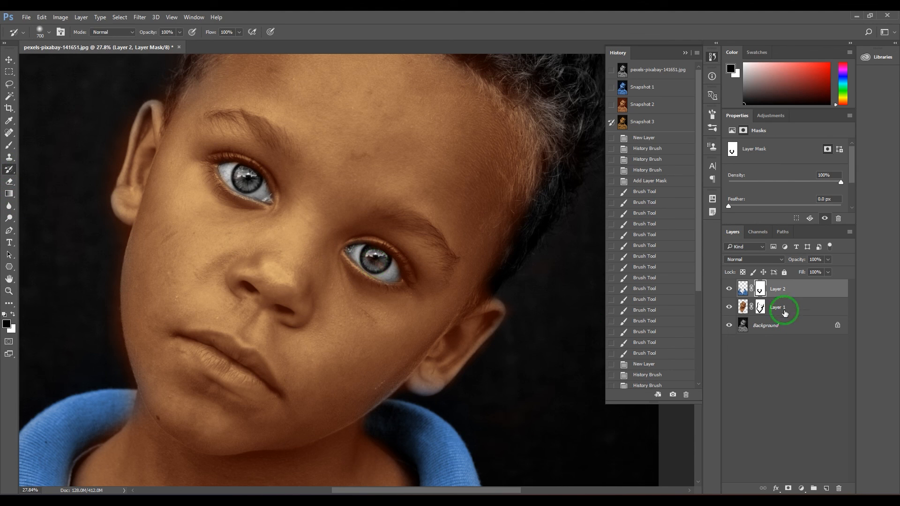
left_click(827, 488)
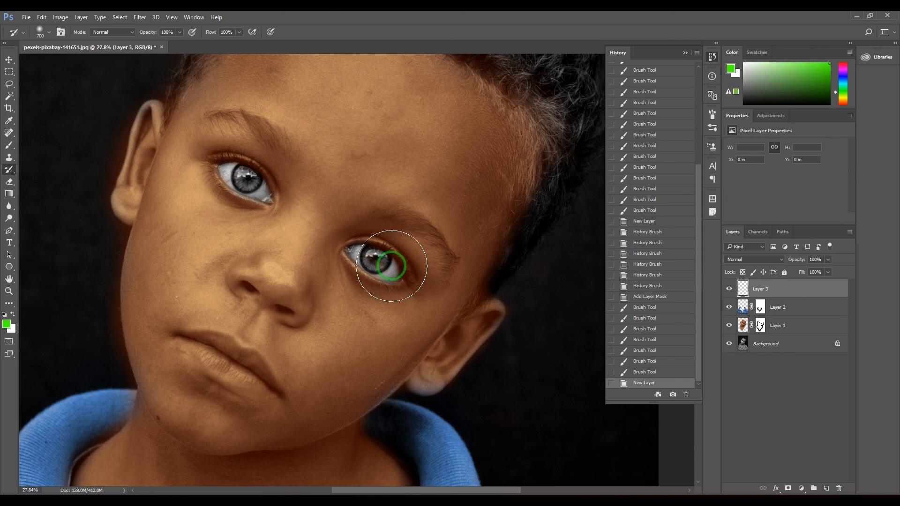
left_click_drag(377, 264, 382, 268)
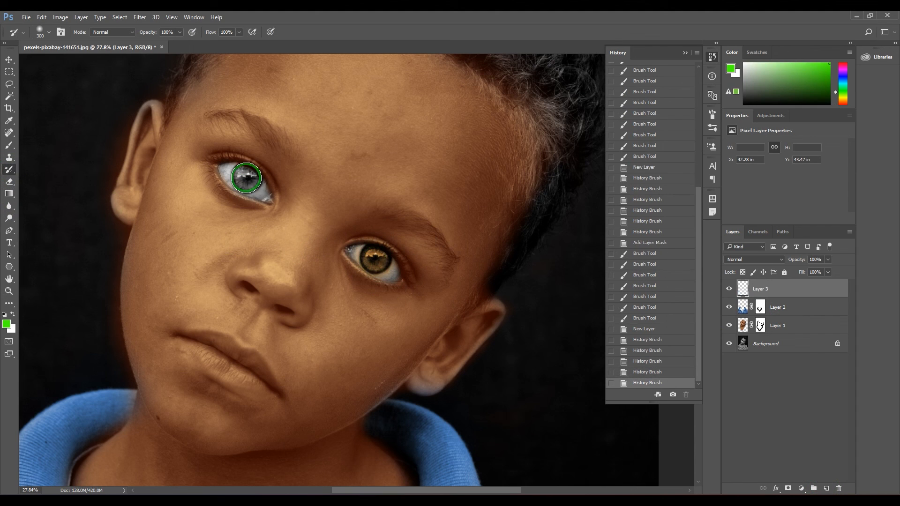